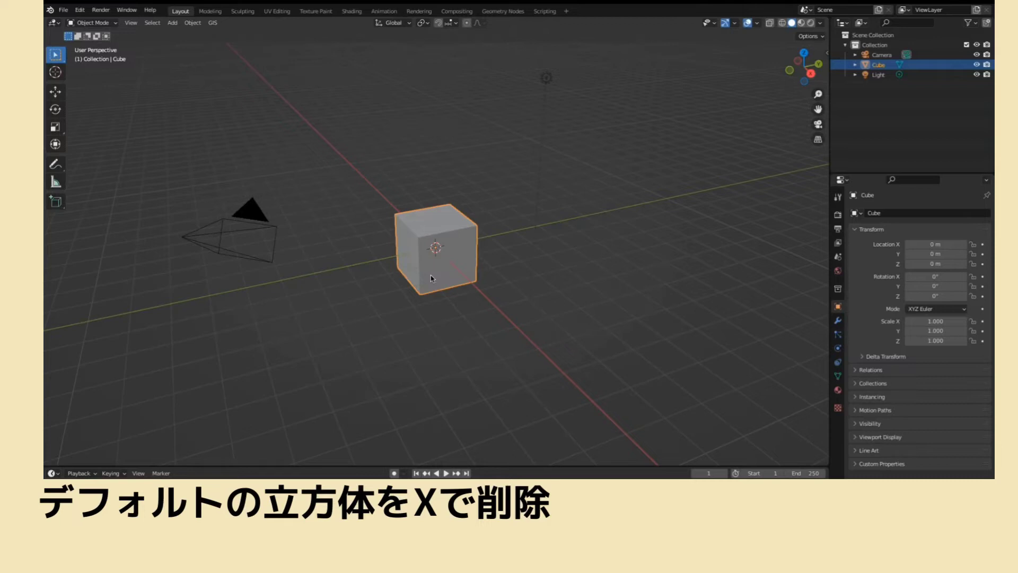
- Delete the default cube from the scene
key("x")
left_click(431, 277)
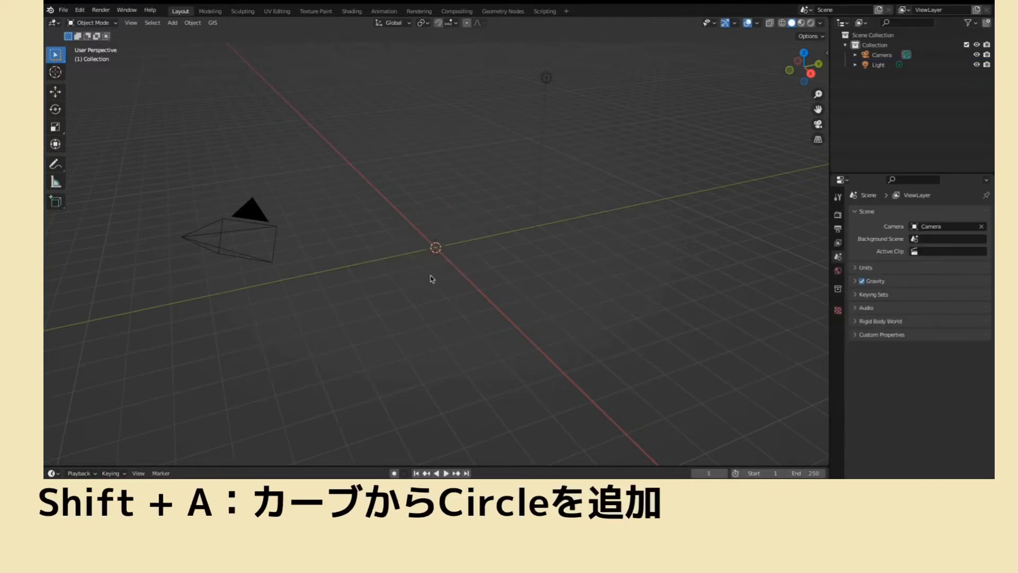
- Add a Bezier circle and a Bezier curve, rotating the curve 90° about Y
key("shift+a")
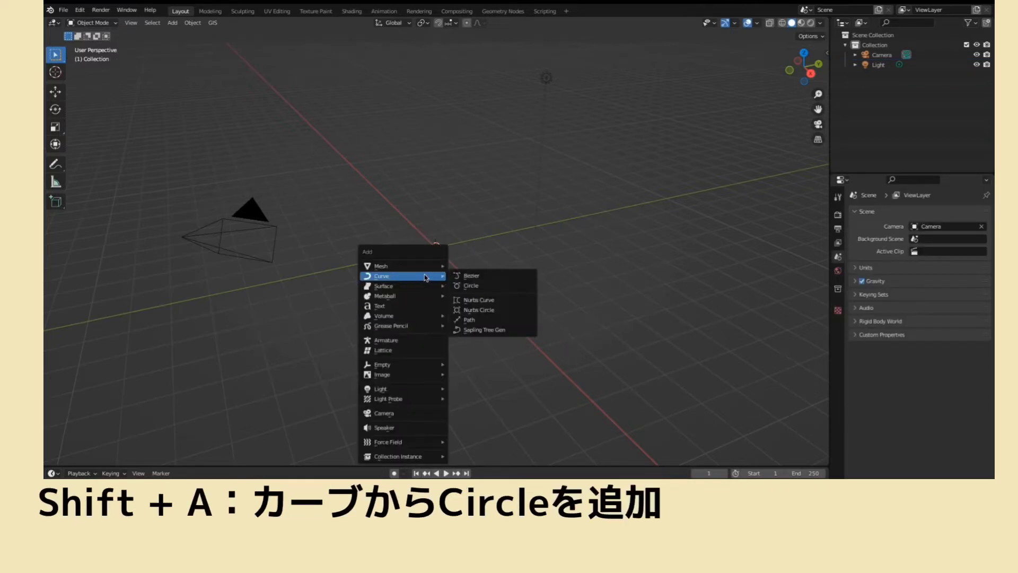
left_click(474, 287)
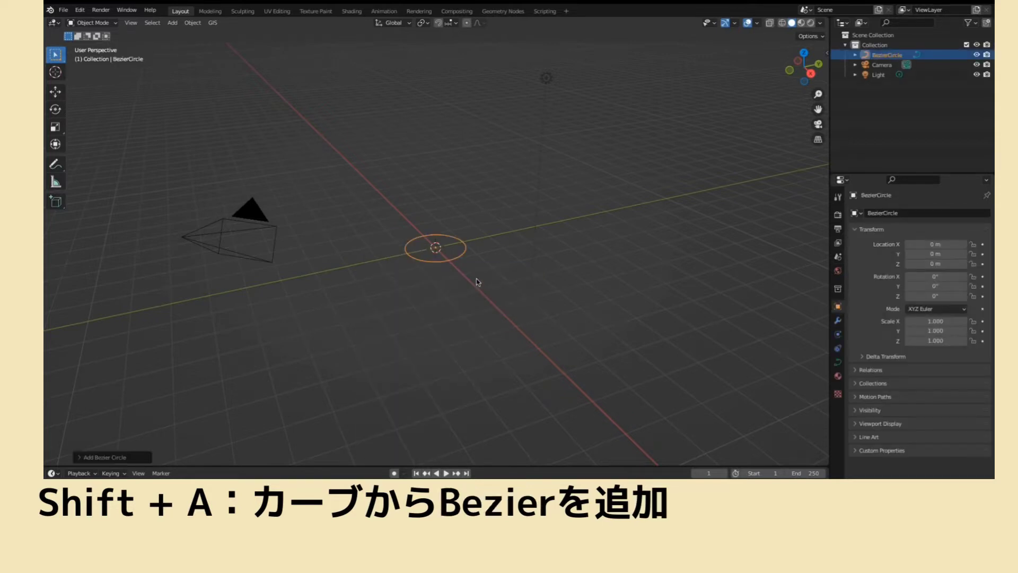
key("shift+a")
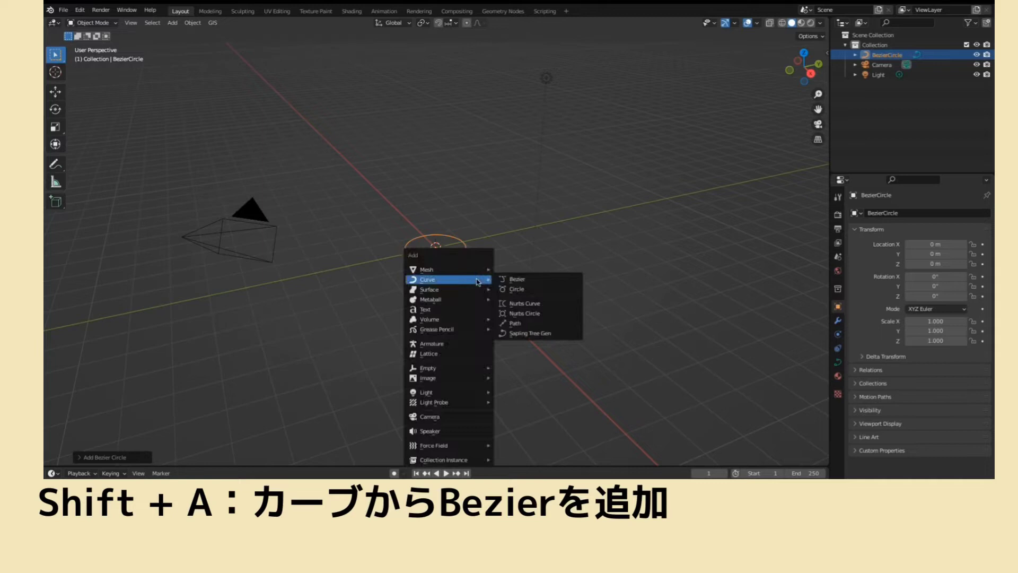
left_click(518, 280)
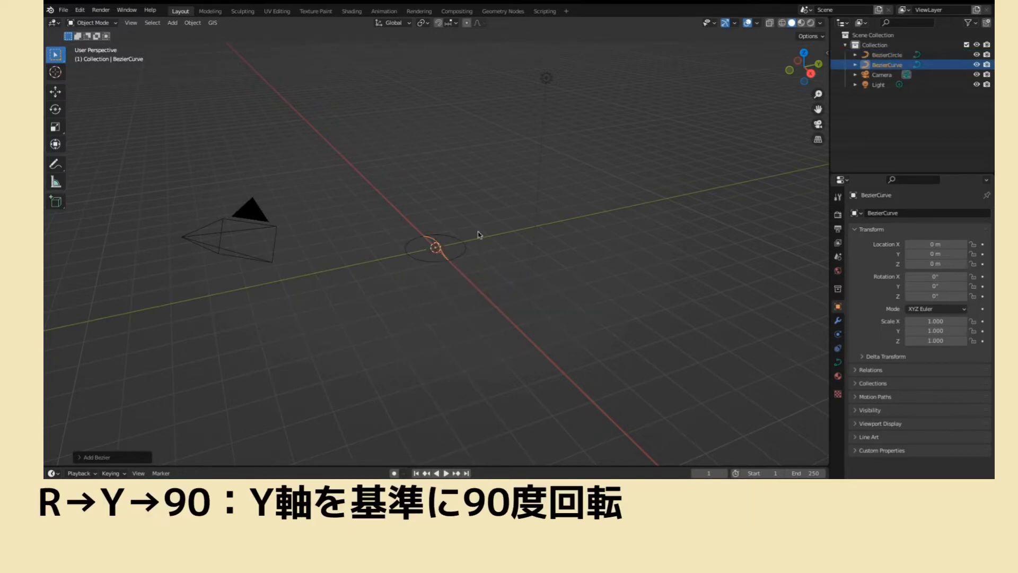
key("r")
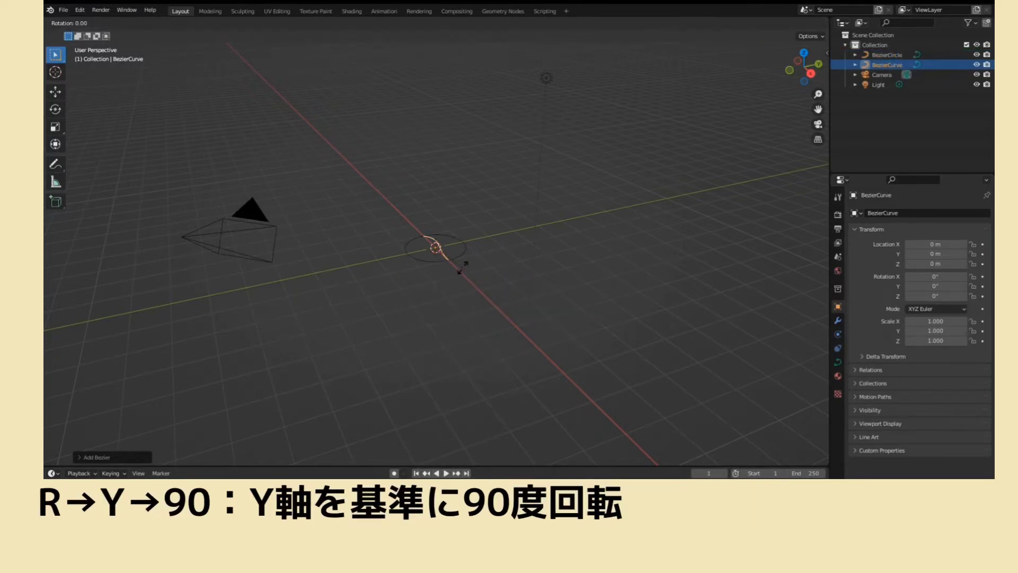
type("y90")
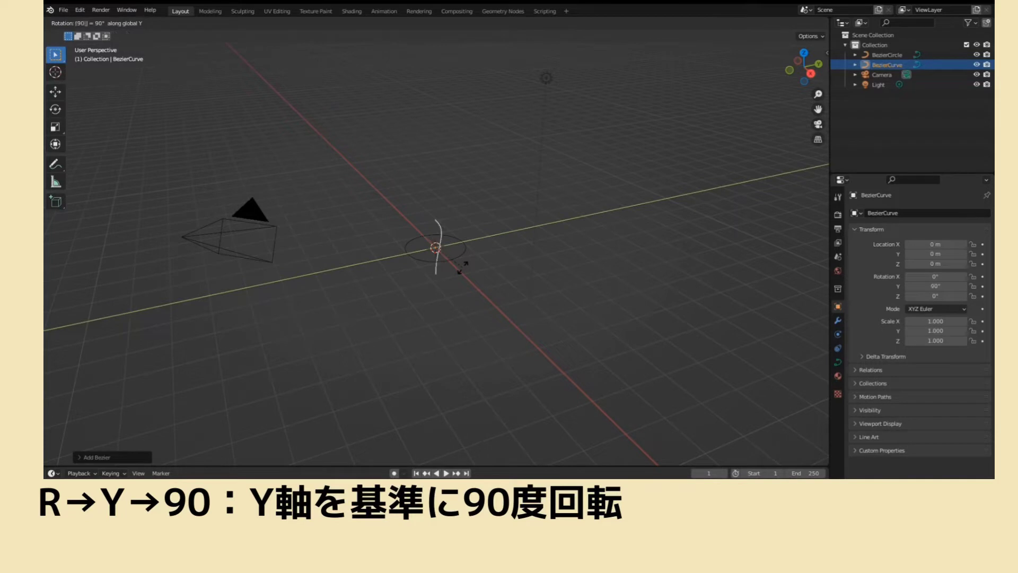
key("Return")
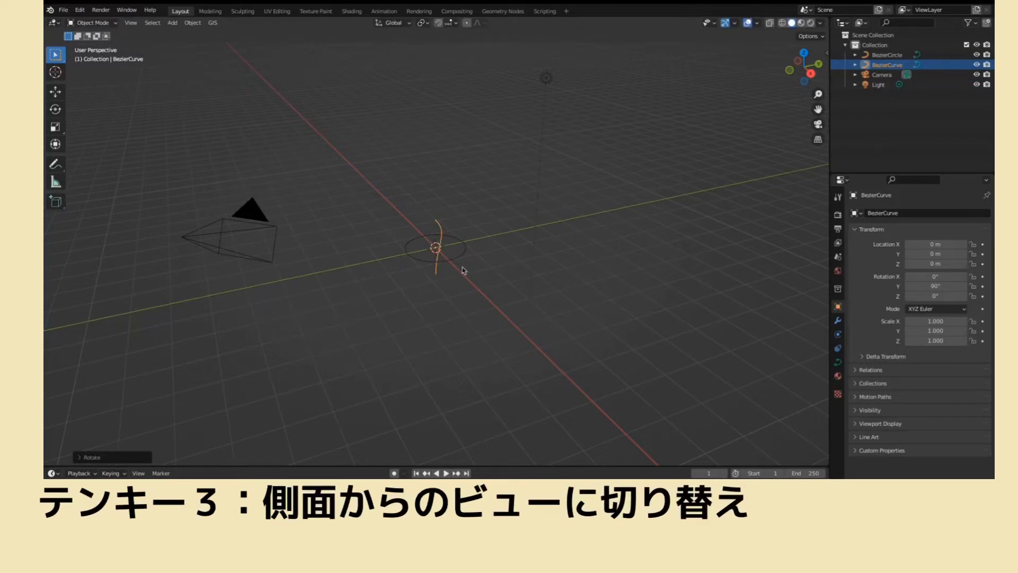
- Move the Bezier curve up along Z to 1.0483 m using the right side view
key("KP_3")
scroll(462, 269, "up", 2)
scroll(463, 269, "up", 3)
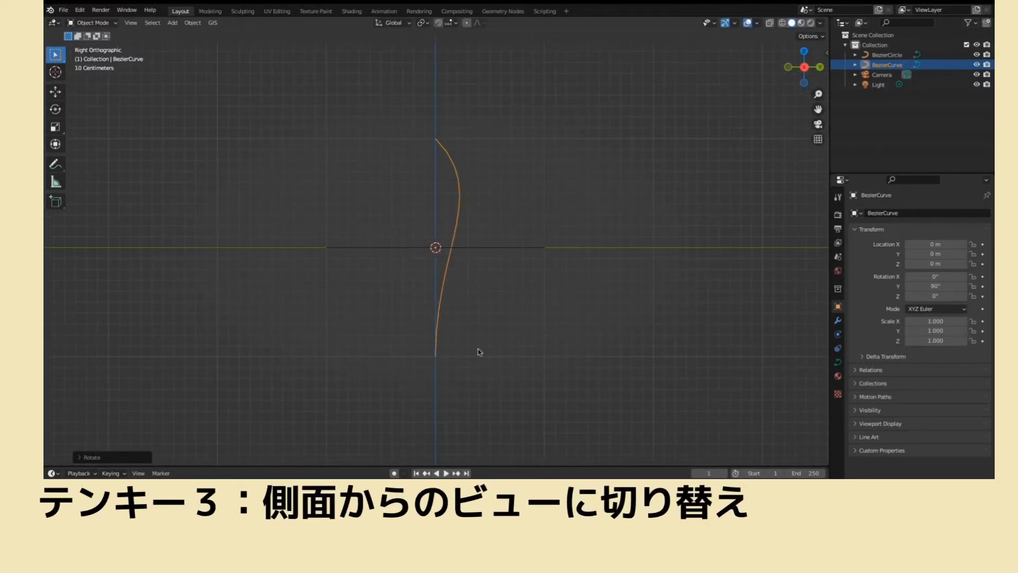
key("g")
key("z")
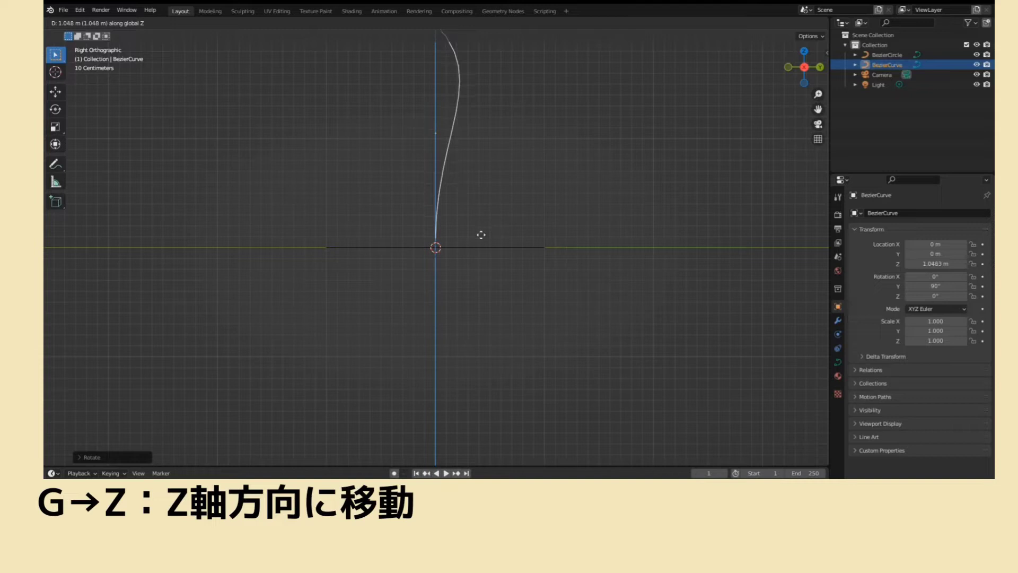
left_click(481, 235)
scroll(482, 236, "down", 2)
scroll(482, 238, "down", 3)
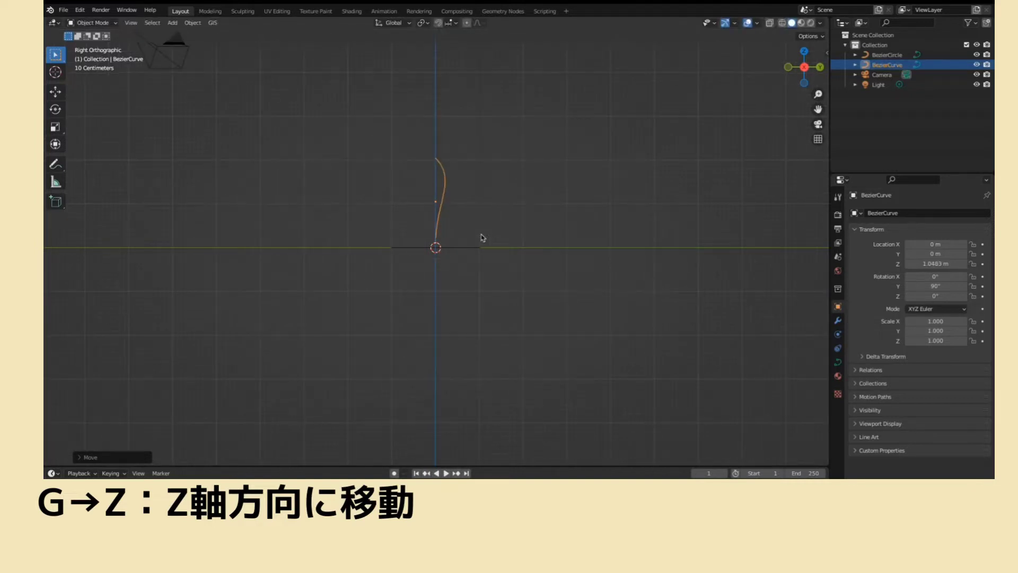
mouse_move(486, 242)
middle_mouse_down()
mouse_move(486, 286)
mouse_move(438, 291)
middle_mouse_up()
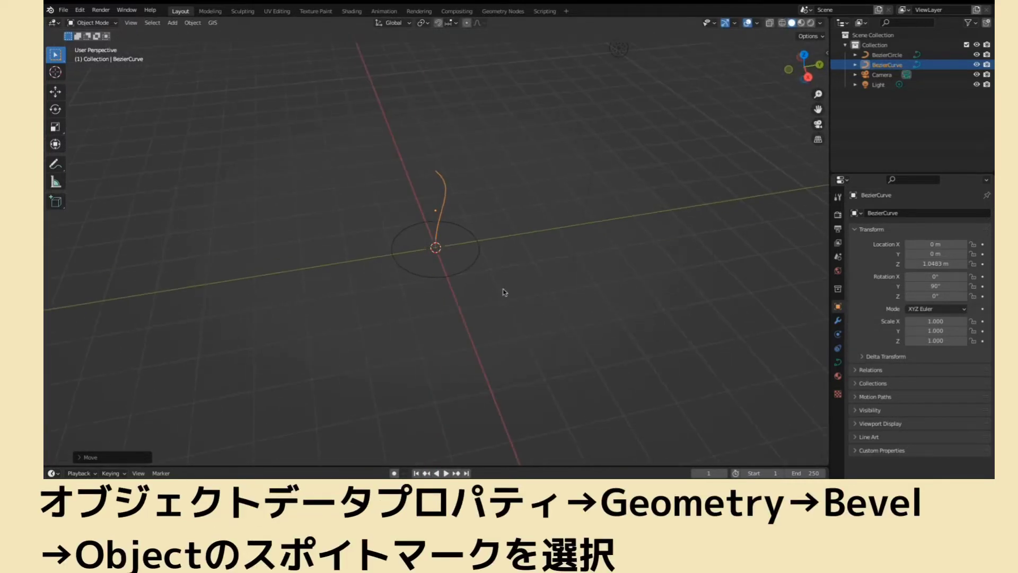
- Set the curve's Geometry bevel to Object, picking BezierCircle as the profile
left_click(838, 364)
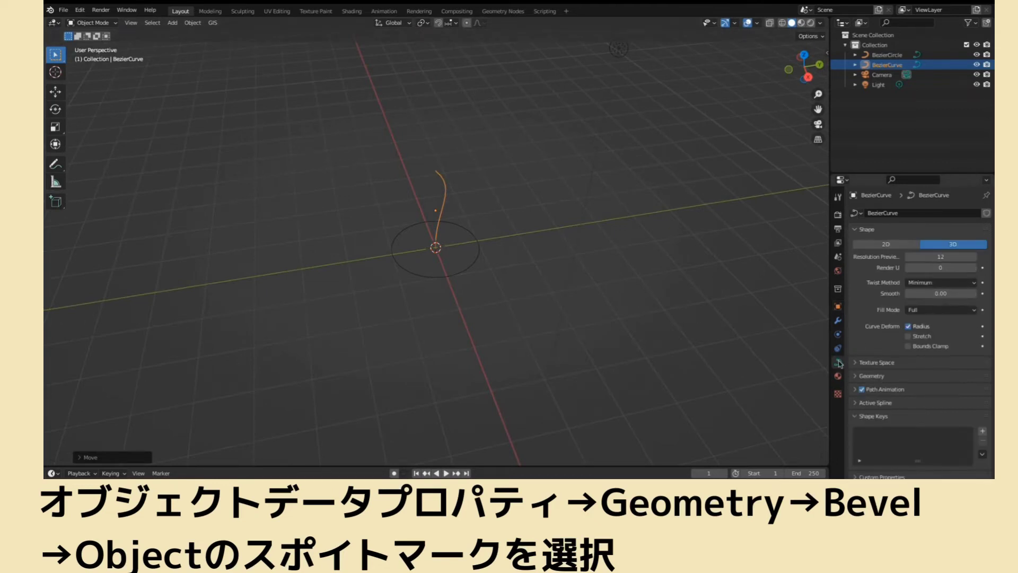
left_click(871, 375)
scroll(896, 382, "down", 3)
left_click(919, 385)
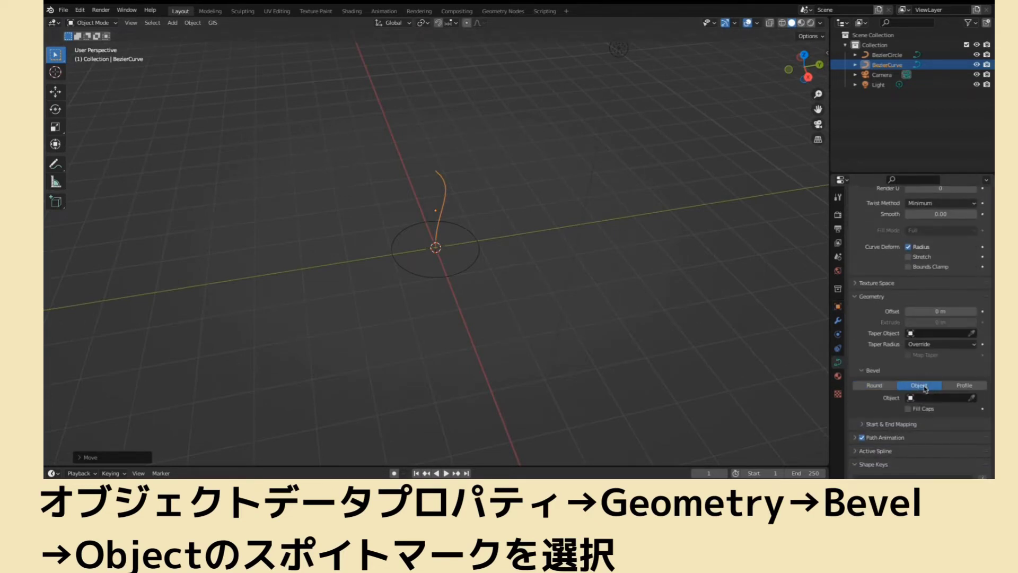
left_click(972, 398)
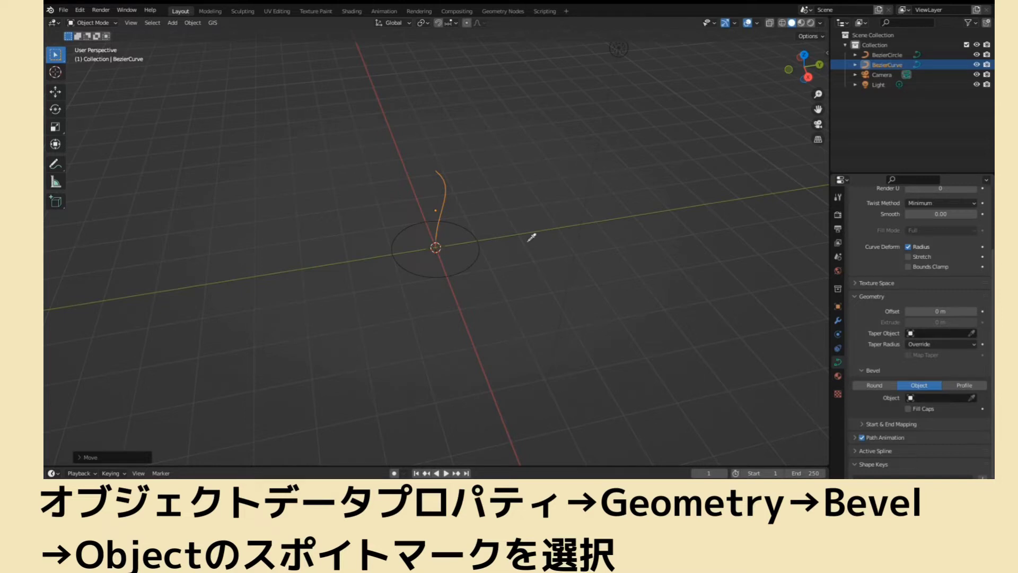
left_click(478, 259)
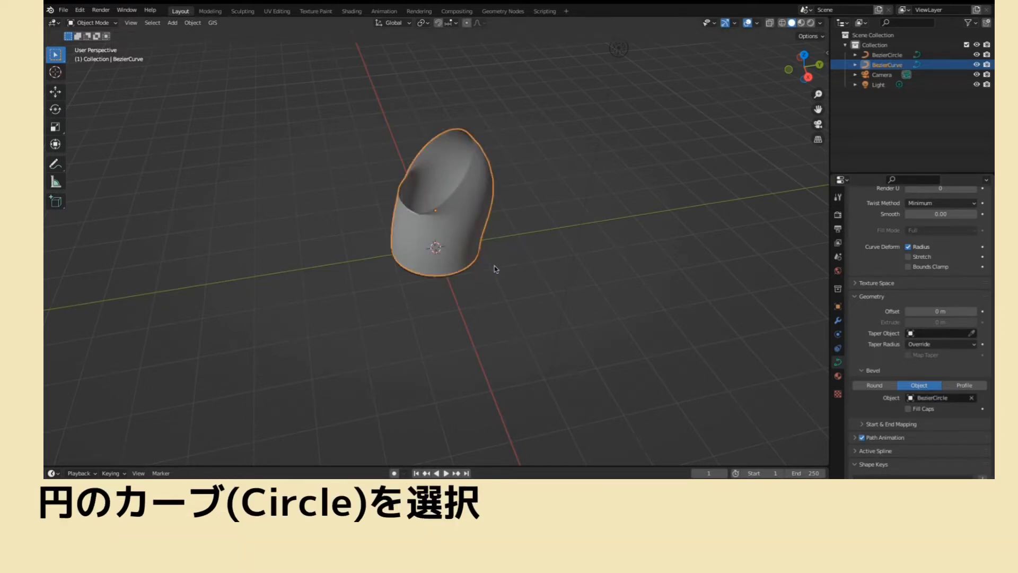
- In Edit Mode, shrink the curve's top control point into a sharp tip
key("Tab")
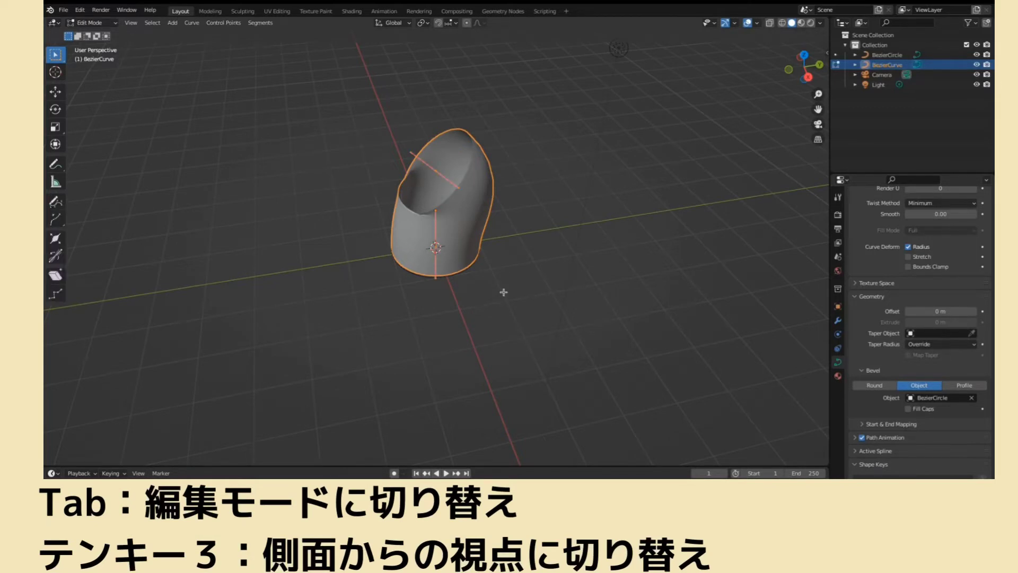
key("KP_3")
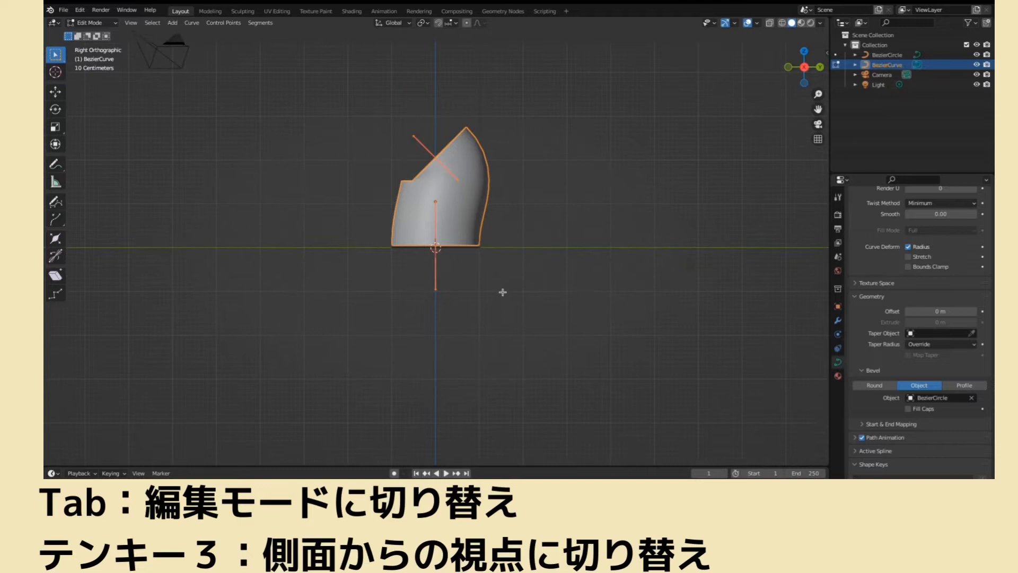
left_click(436, 158)
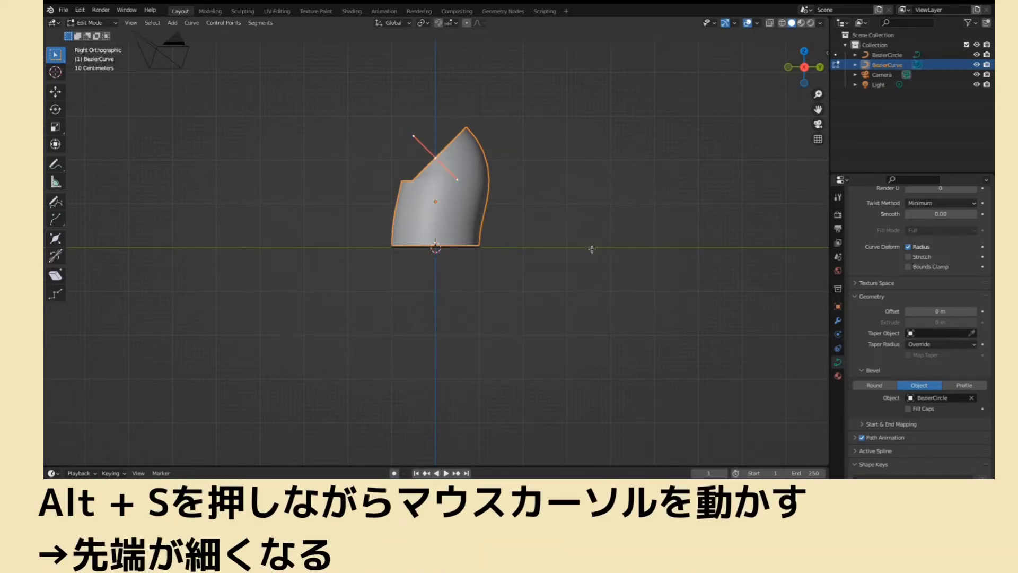
key("alt+s")
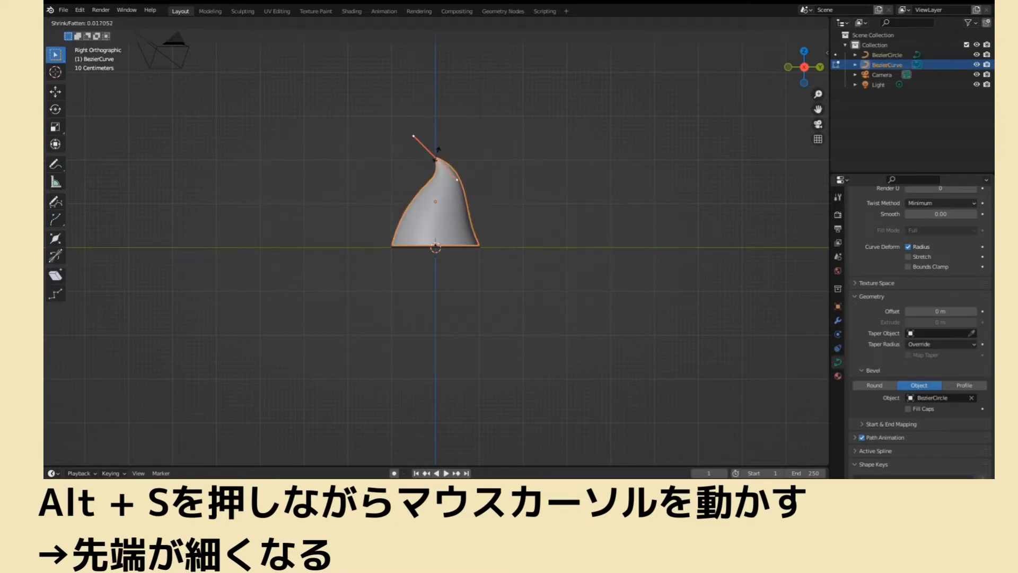
left_click(435, 159)
- Raise the tip along Z and shift it along Y to make a taller, tilted cone
key("g")
key("z")
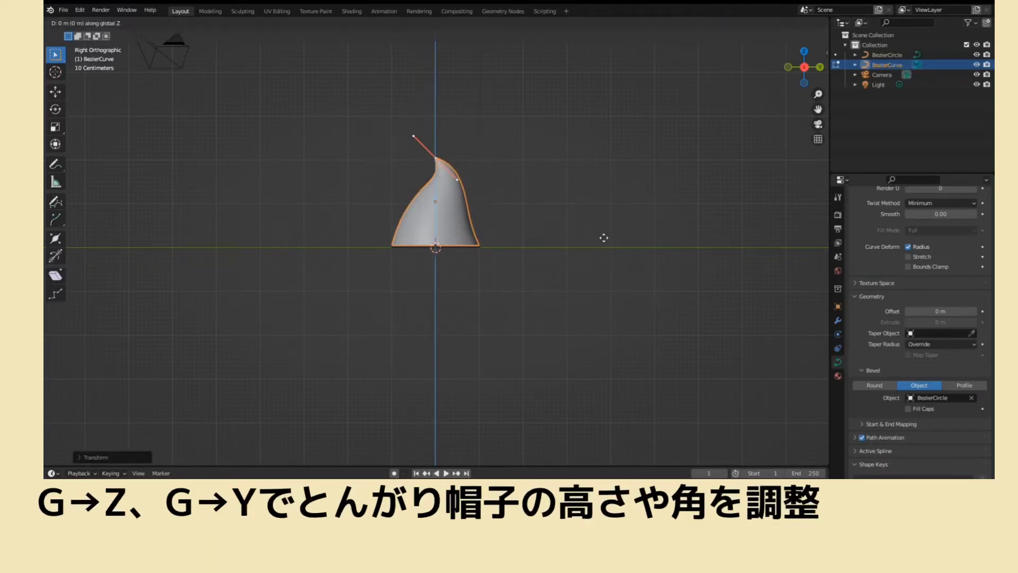
left_click(607, 205)
key("g")
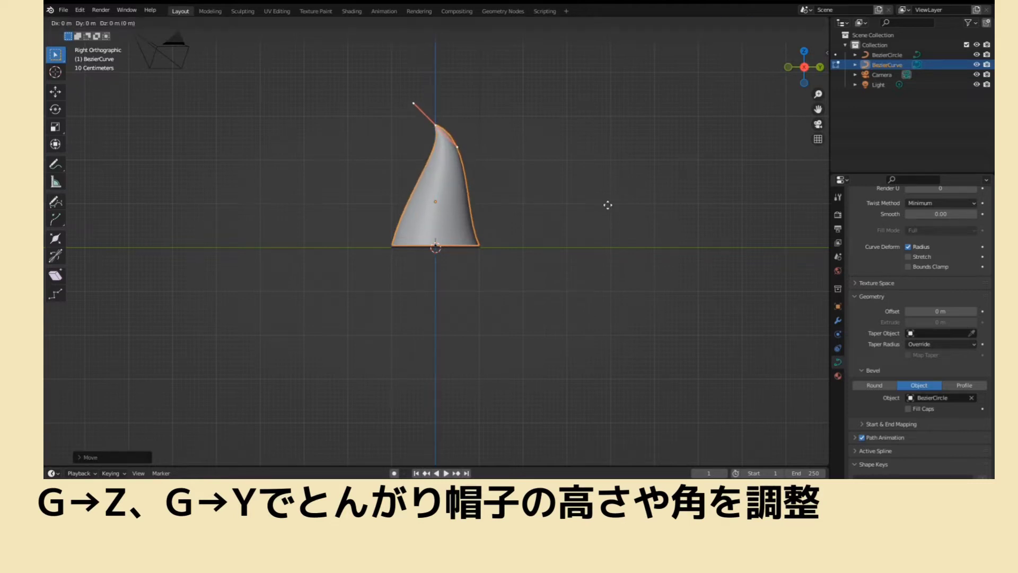
key("y")
left_click(562, 209)
left_click_drag(355, 94, 395, 140)
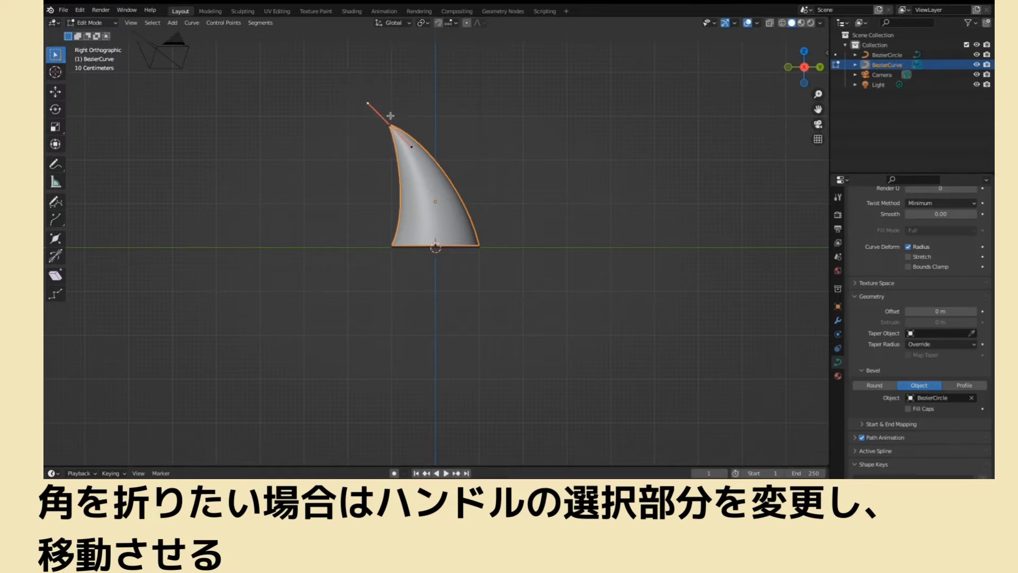
- Move the tip handle and tip point along Z to start bending the cone over
key("g")
key("z")
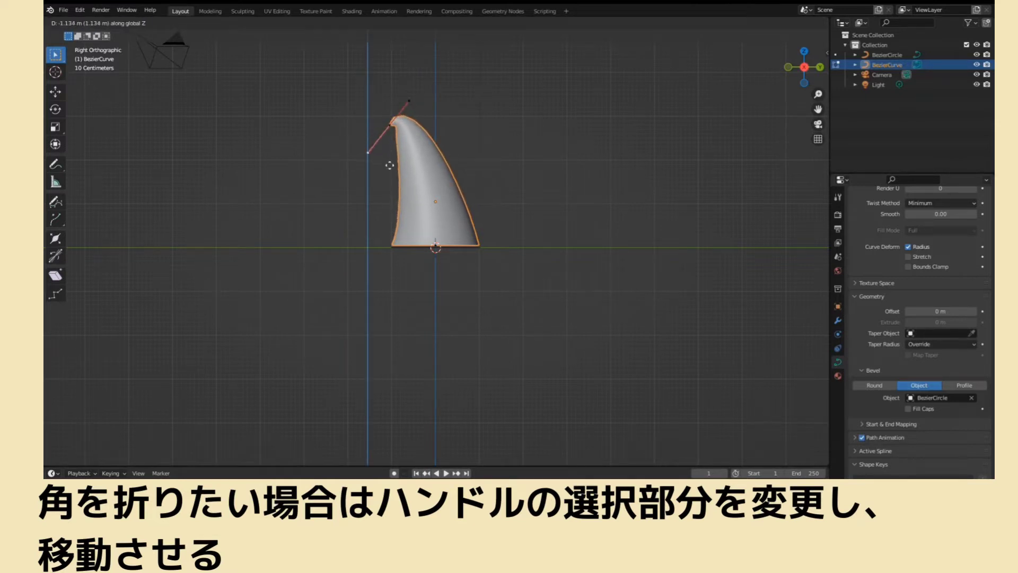
left_click(389, 164)
left_click_drag(357, 109, 393, 181)
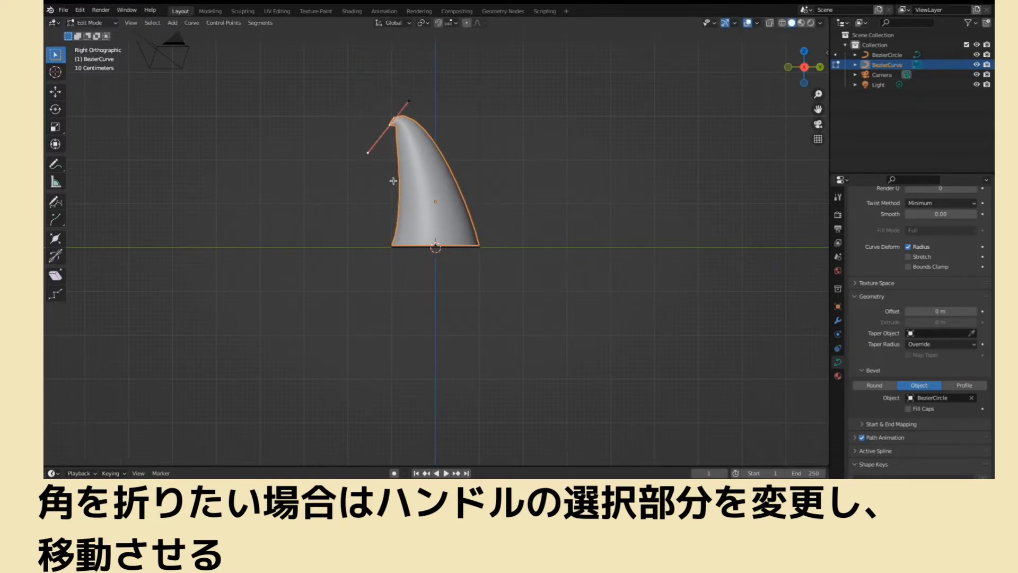
key("g")
key("z")
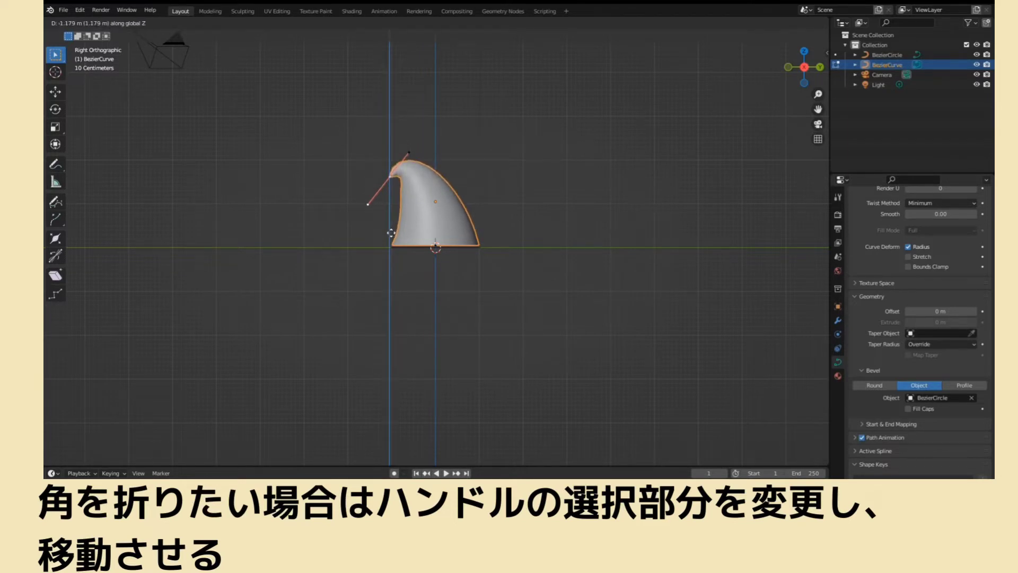
left_click(390, 239)
key("g")
key("z")
left_click(528, 178)
- Shift the tip points and top handle along Y so the tip curls into a hook
left_click_drag(362, 168, 395, 225)
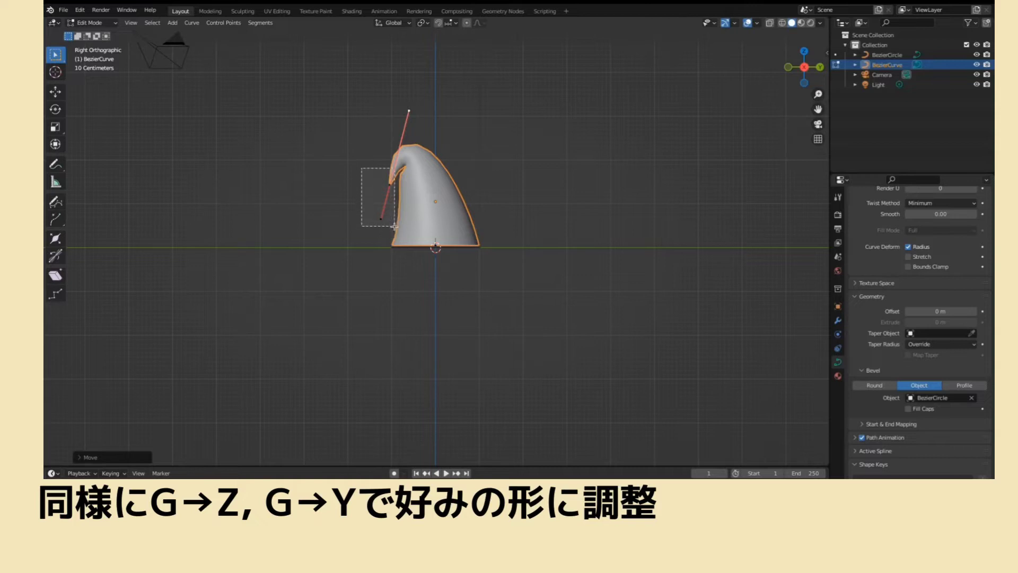
key("g")
key("y")
left_click(477, 228)
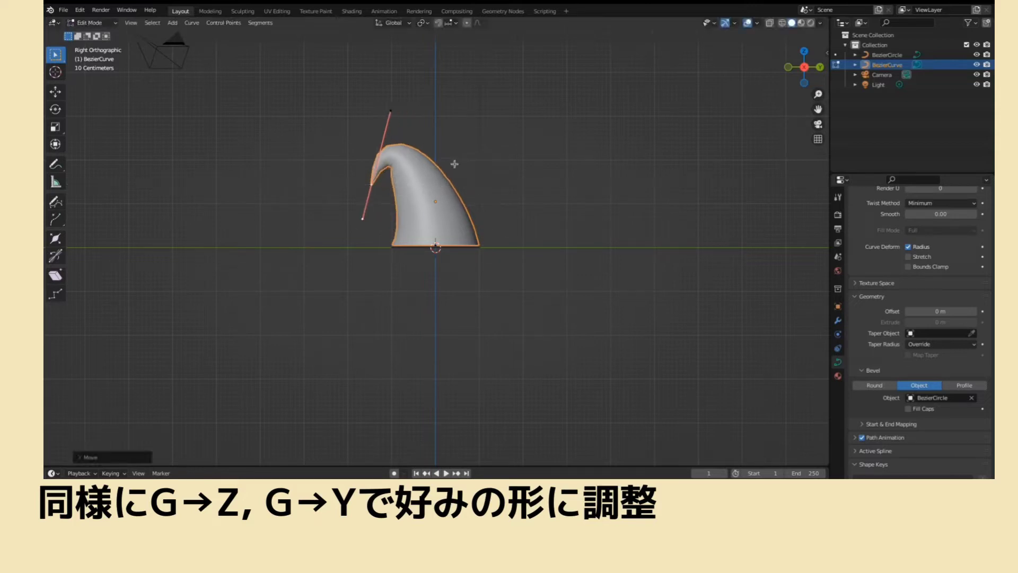
left_click(395, 113)
key("g")
key("y")
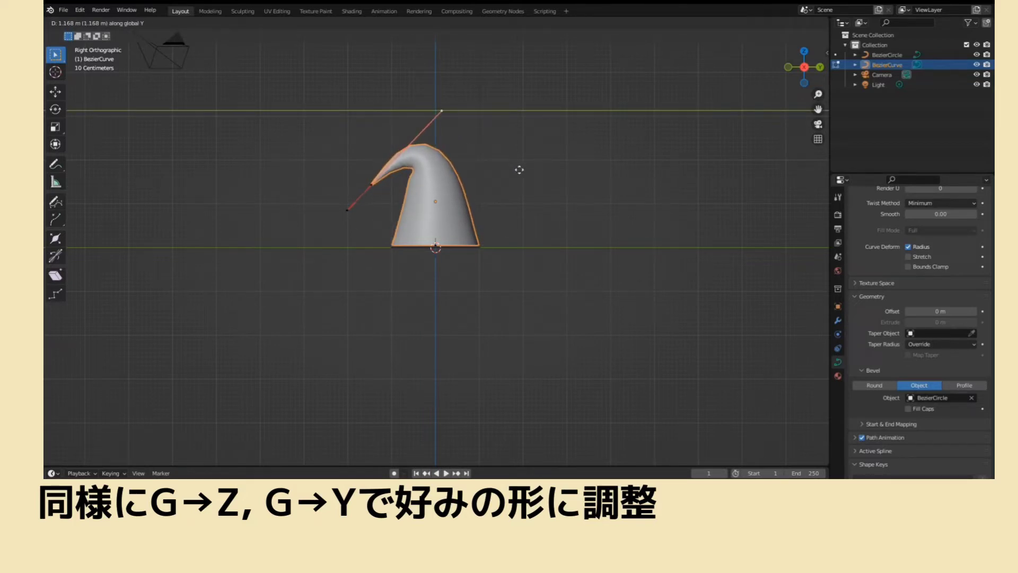
left_click(519, 170)
key("Tab")
middle_click_drag(561, 173, 549, 214)
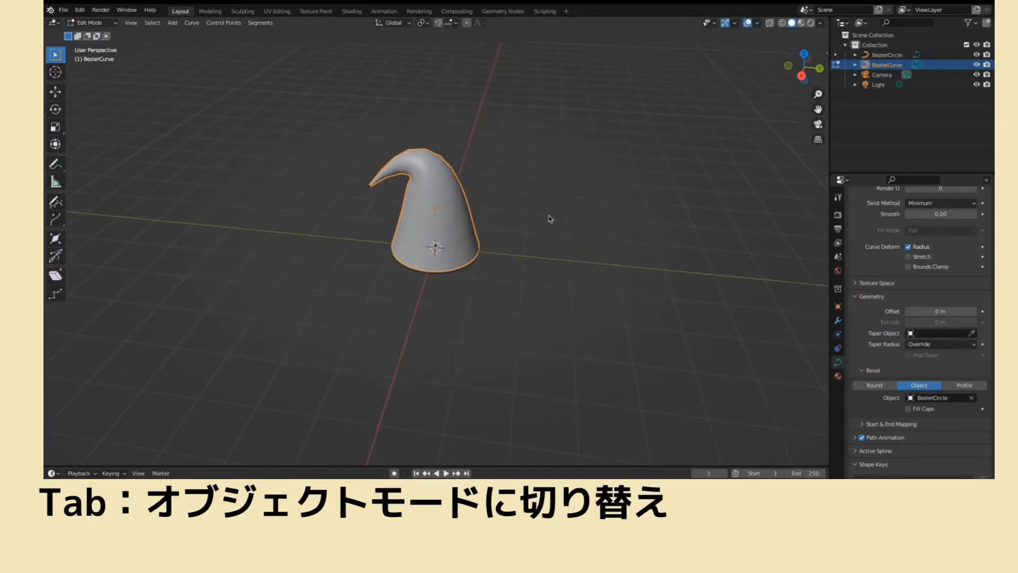
- Convert the hat curve to a mesh and enter Edit Mode on its vertices
key("Tab")
right_click(464, 206)
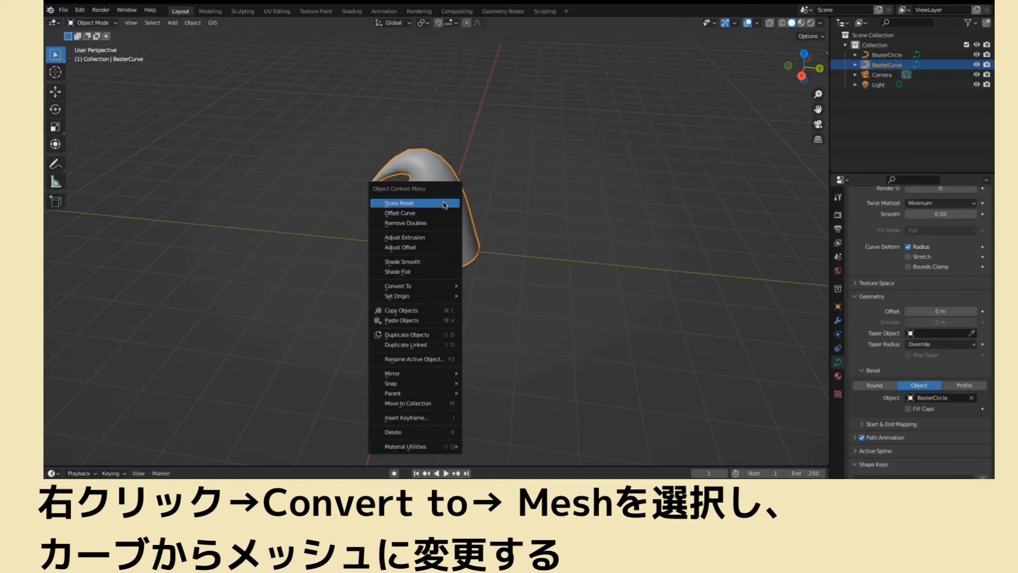
mouse_move(414, 285)
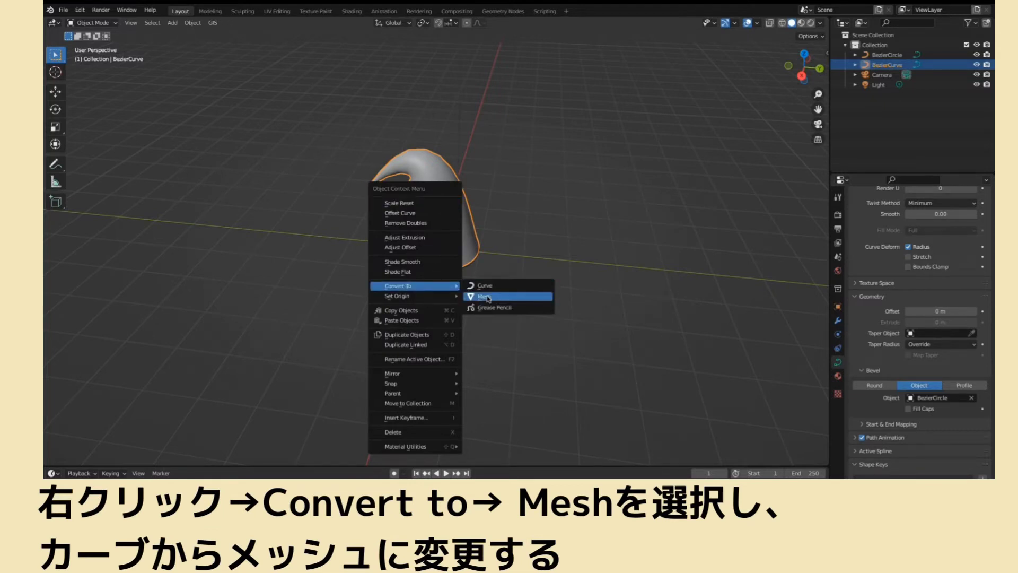
left_click(488, 297)
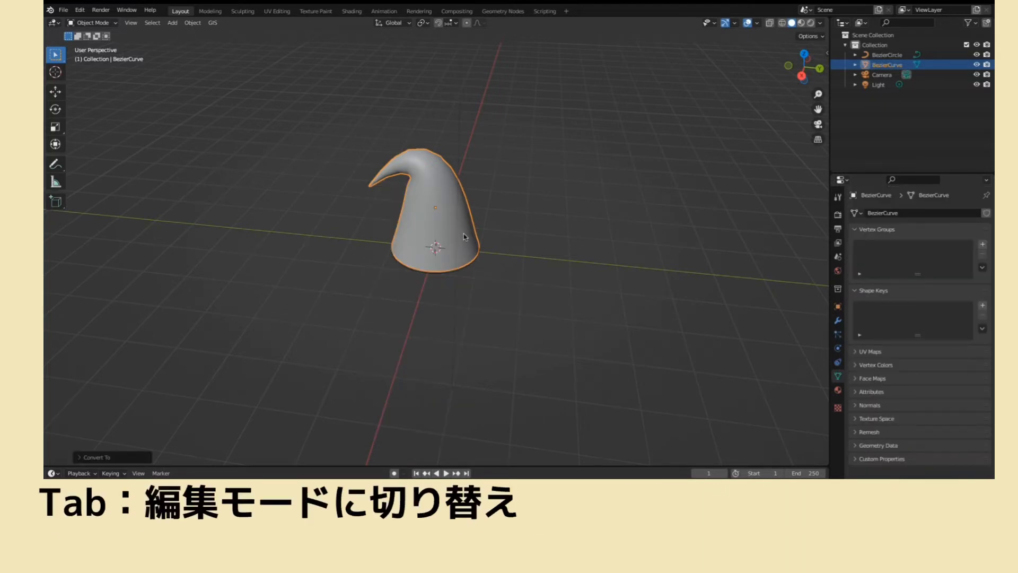
key("Tab")
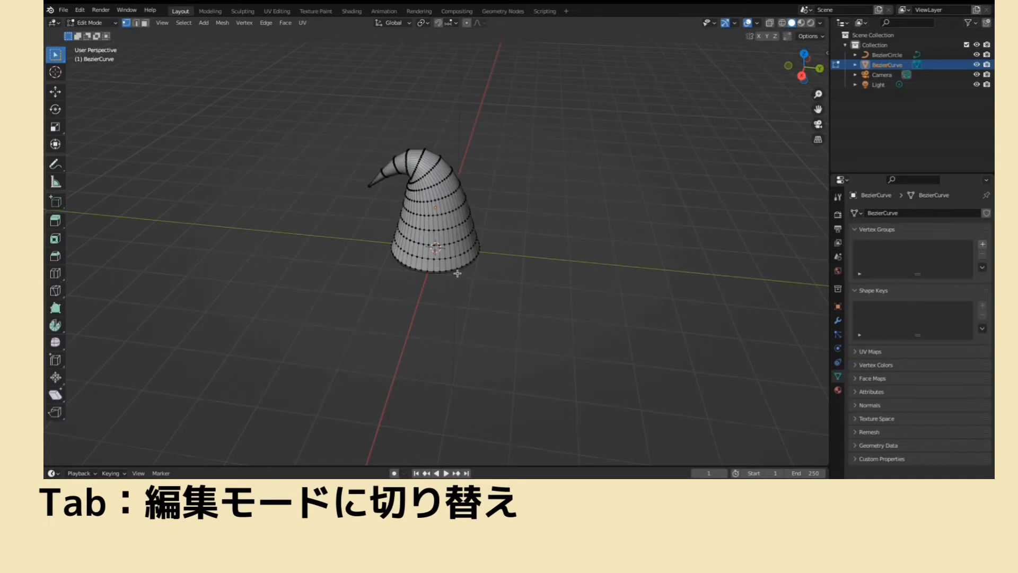
- Select the cone's bottom edge loop and extrude-scale two rings outward
scroll(455, 274, "up", 2)
scroll(444, 291, "up", 1)
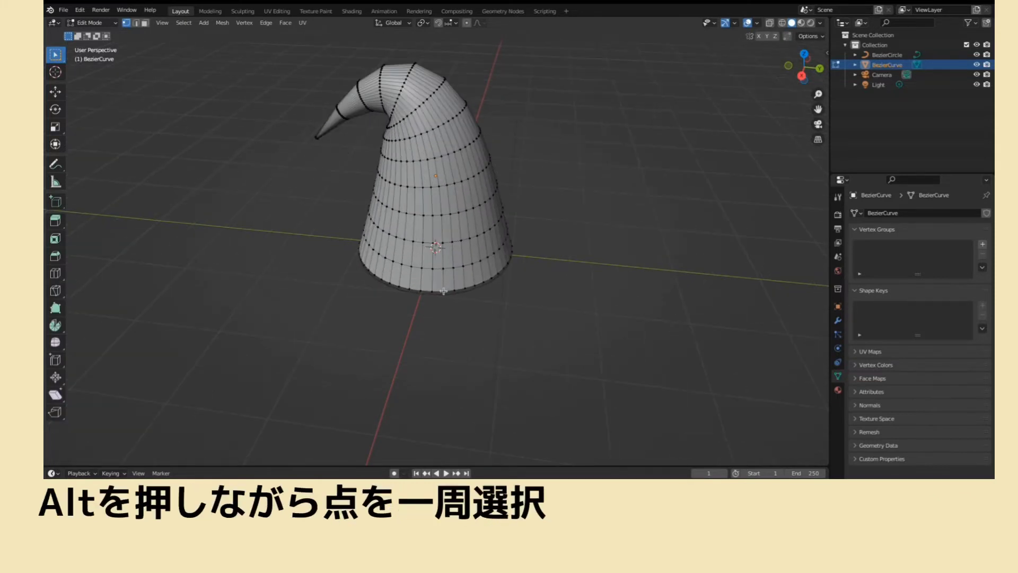
left_click(444, 291, "alt")
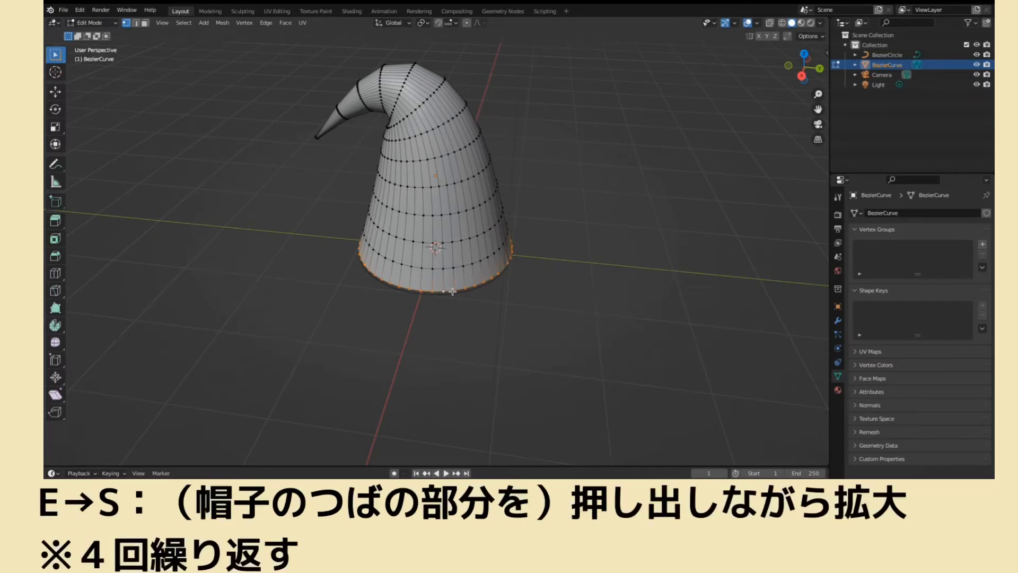
key("e")
key("s")
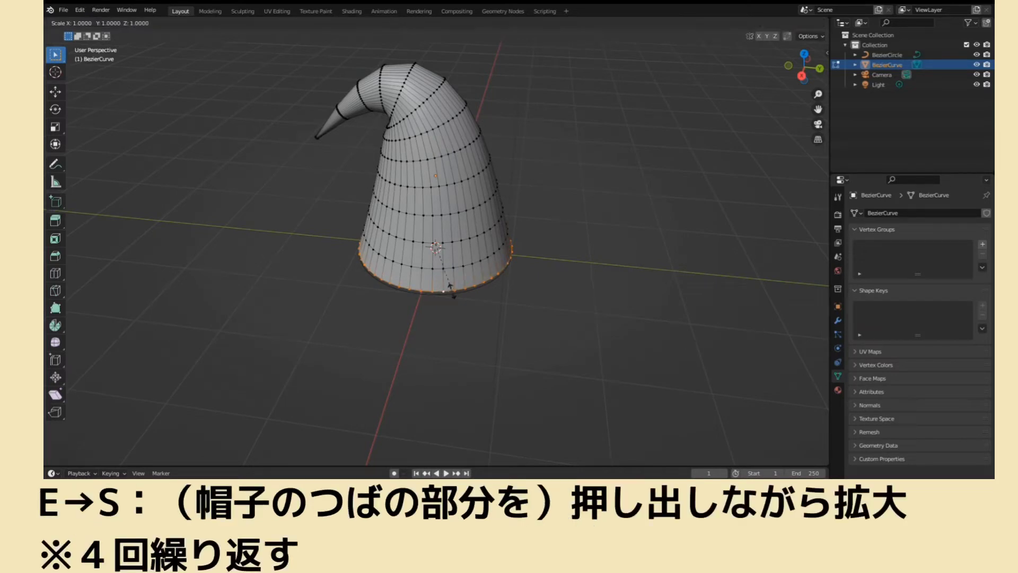
left_click(461, 298)
key("e")
key("s")
left_click(474, 310)
- Extrude and scale two more rings to widen the flat brim
key("e")
key("s")
left_click(488, 324)
key("e")
key("s")
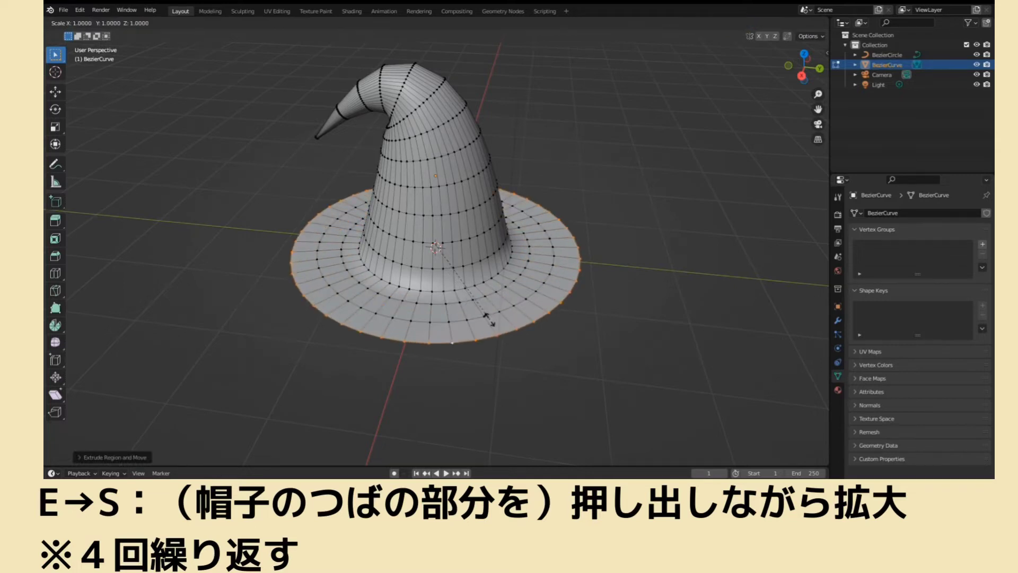
left_click(507, 330)
mouse_move(575, 359)
middle_mouse_down()
mouse_move(588, 297)
mouse_move(598, 347)
middle_mouse_up()
scroll(589, 354, "down", 3)
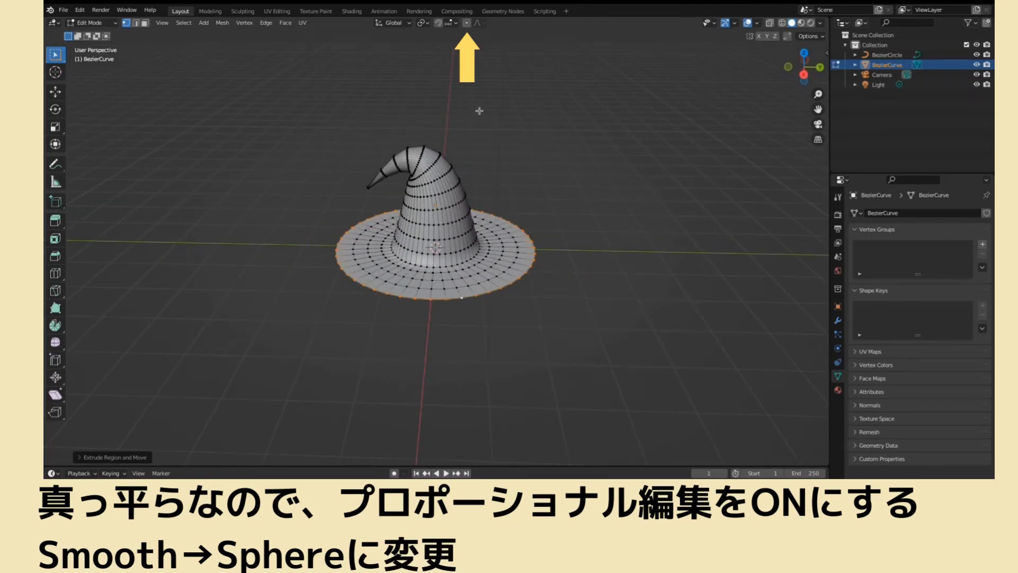
- Turn on proportional editing with Sphere falloff
left_click(467, 23)
left_click(479, 22)
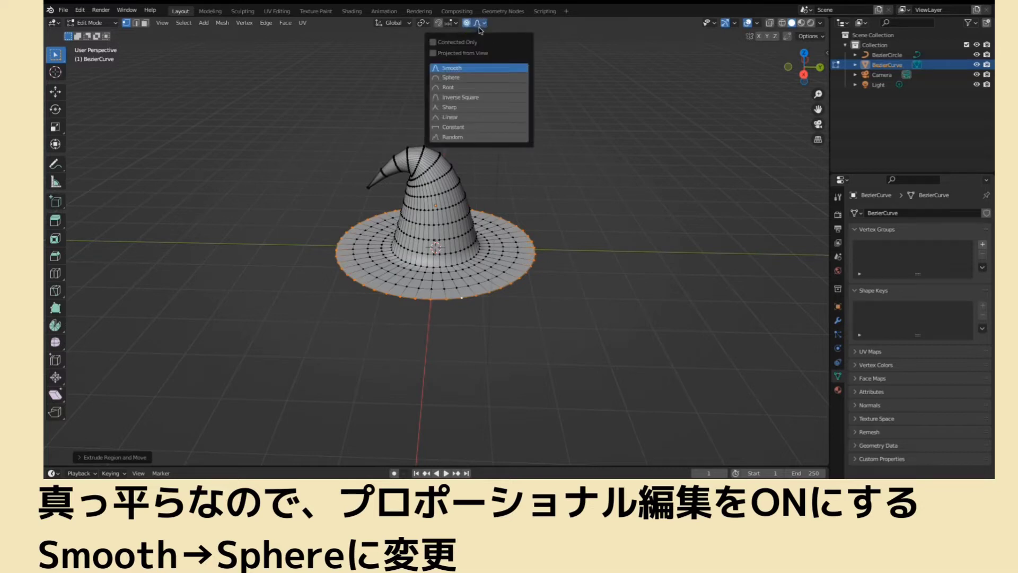
left_click(473, 79)
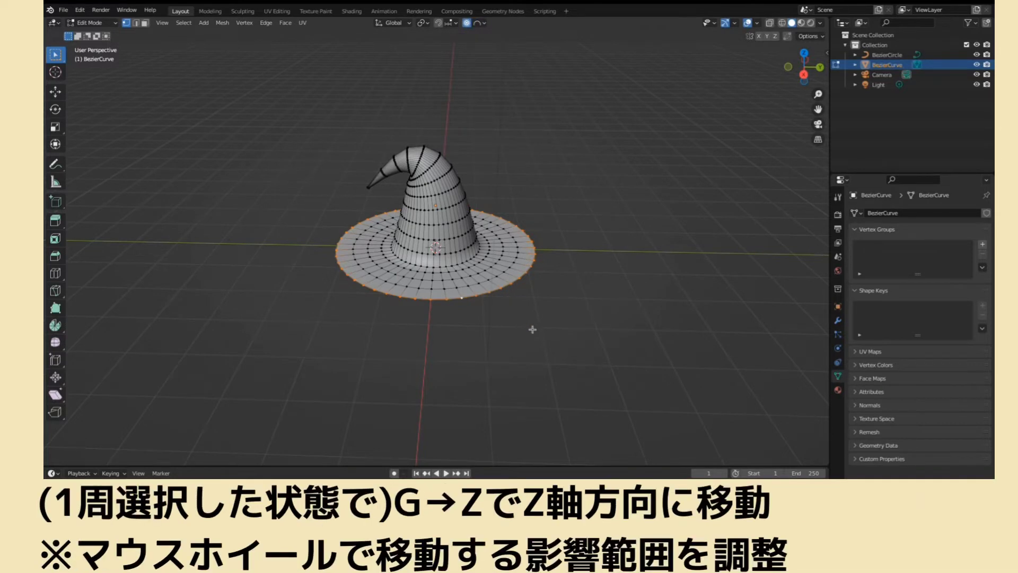
- Move the brim ring along Z with proportional editing to warp it
key("g")
key("z")
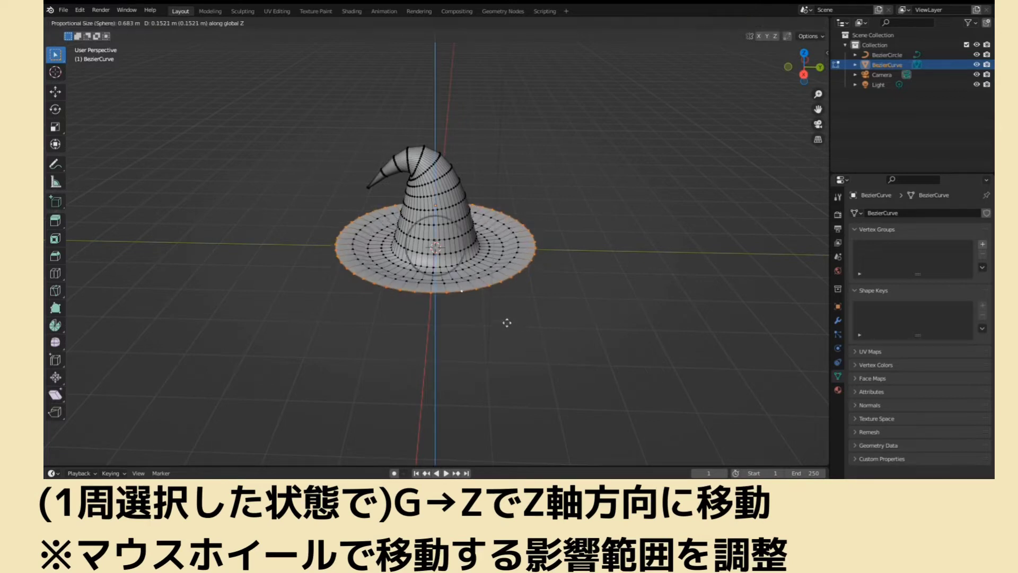
scroll(507, 320, "down", 1)
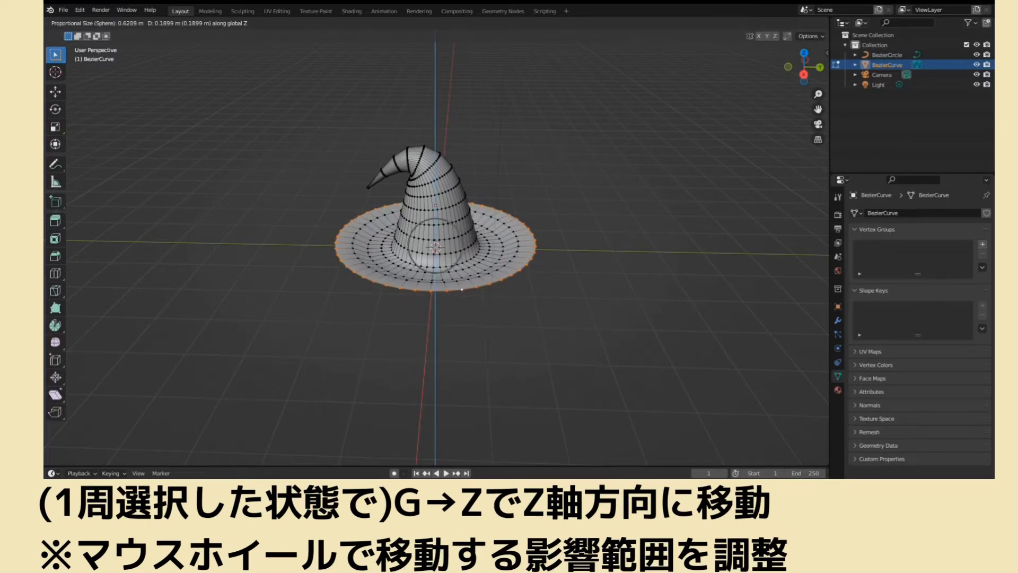
scroll(507, 321, "down", 4)
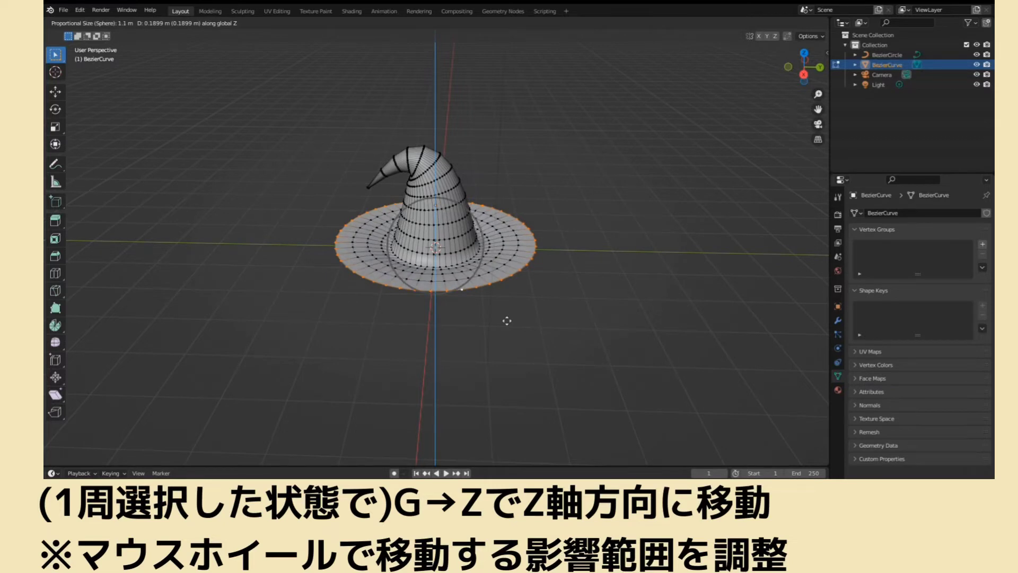
scroll(507, 320, "up", 6)
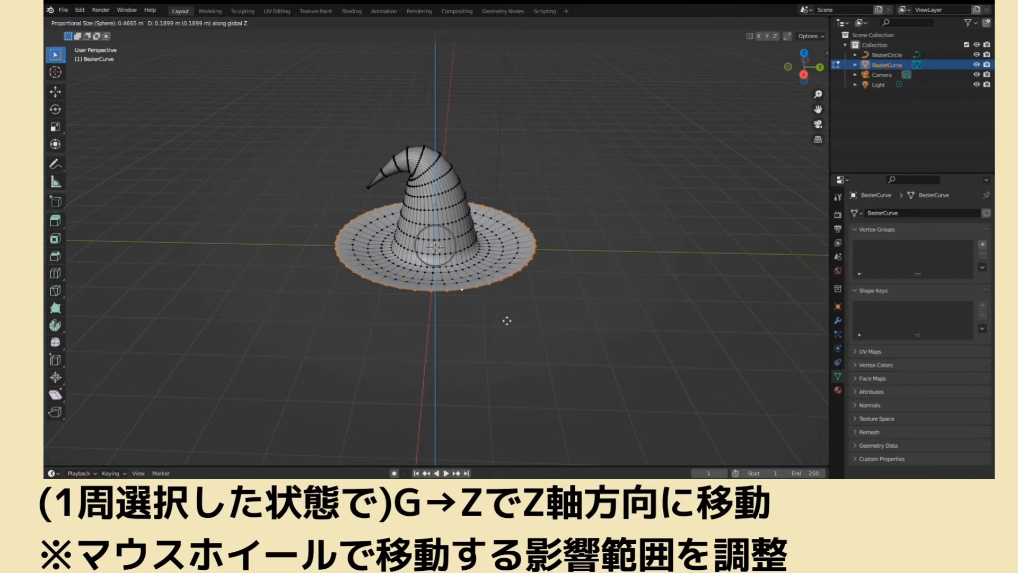
left_click(507, 321)
mouse_move(507, 320)
middle_mouse_down()
mouse_move(506, 291)
mouse_move(504, 316)
middle_mouse_up()
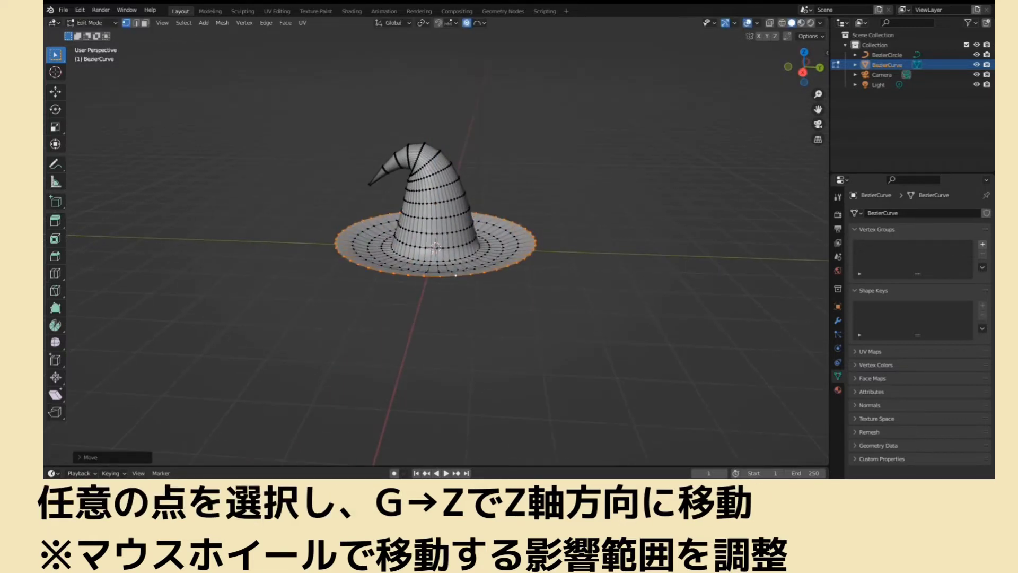
- Raise or lower individual brim vertices along Z for waves, then return to Object Mode
left_click(487, 274)
key("g")
key("z")
scroll(536, 289, "down", 7)
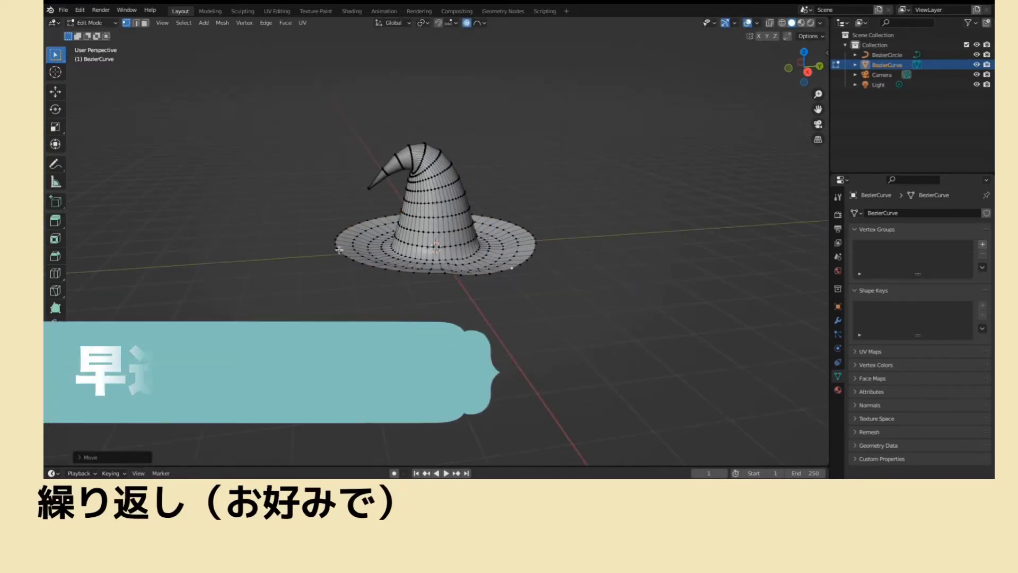
left_click(363, 271)
key("g")
left_click(609, 265)
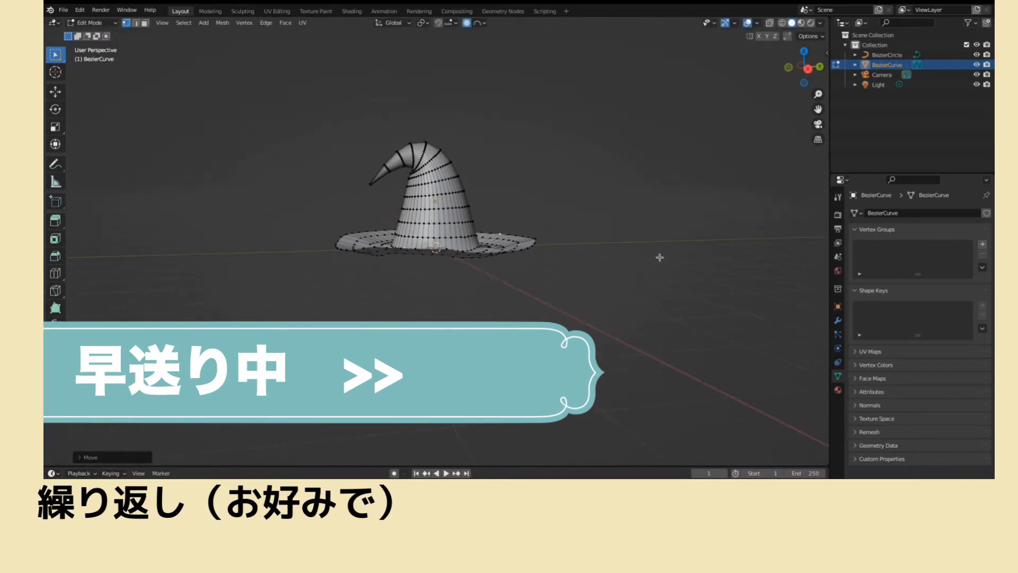
mouse_move(656, 260)
middle_mouse_down()
mouse_move(523, 279)
mouse_move(561, 273)
middle_mouse_up()
key("Tab")
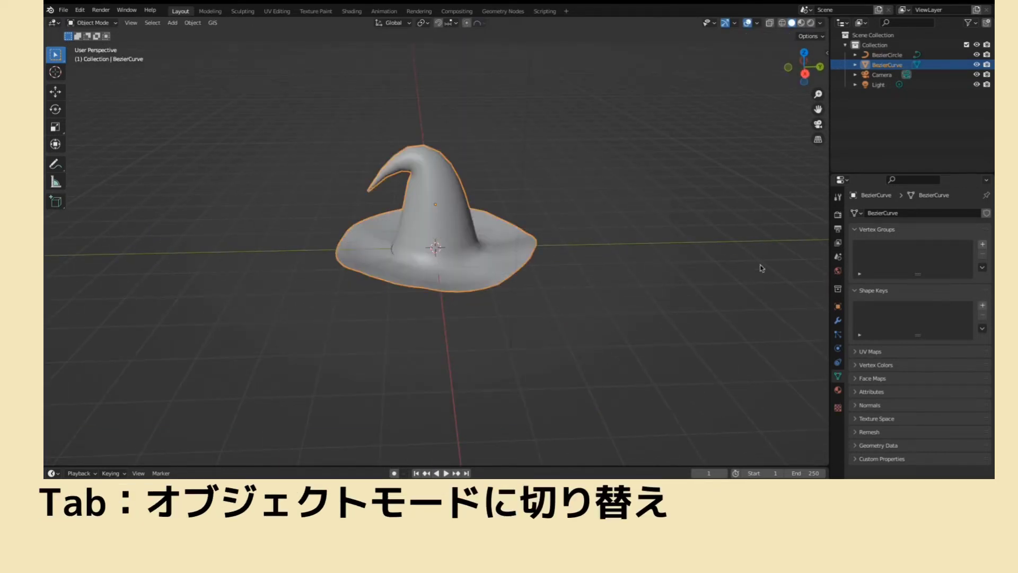
- Add a Subdivision Surface modifier at viewport level 2 and apply Shade Smooth
left_click(838, 321)
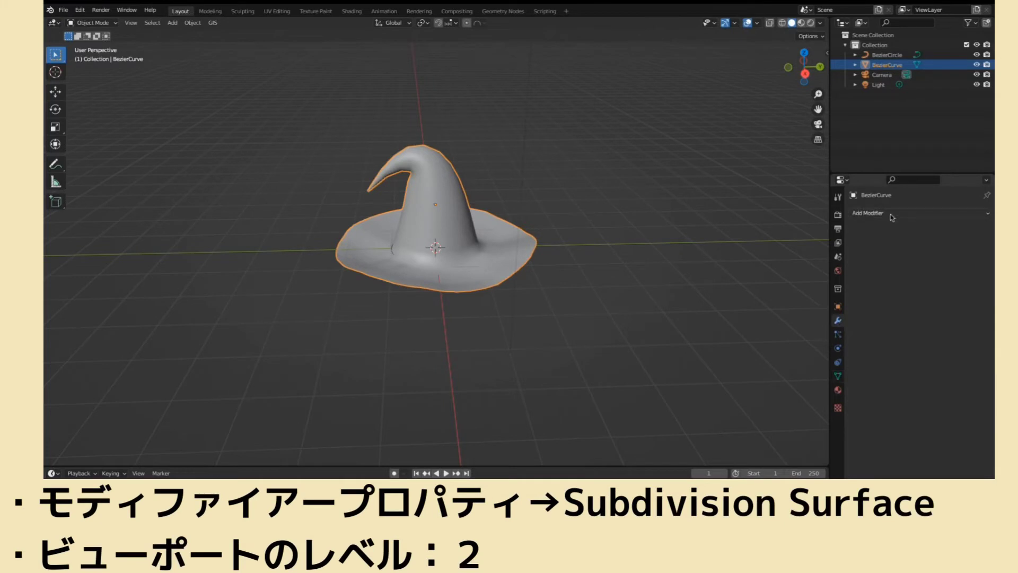
left_click(897, 212)
left_click(806, 394)
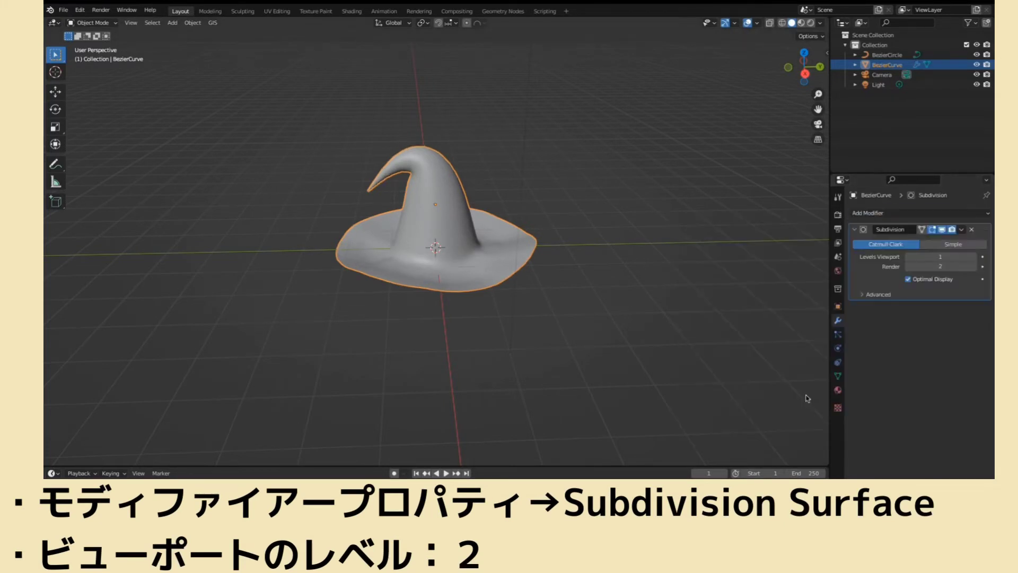
left_click(973, 257)
middle_click_drag(574, 260, 570, 243)
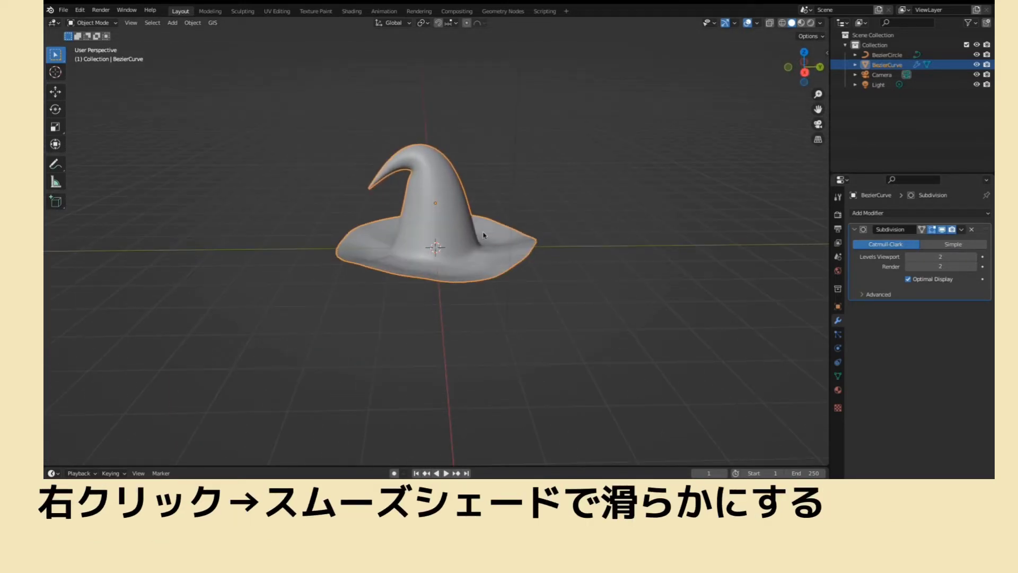
right_click(450, 217)
mouse_move(419, 214)
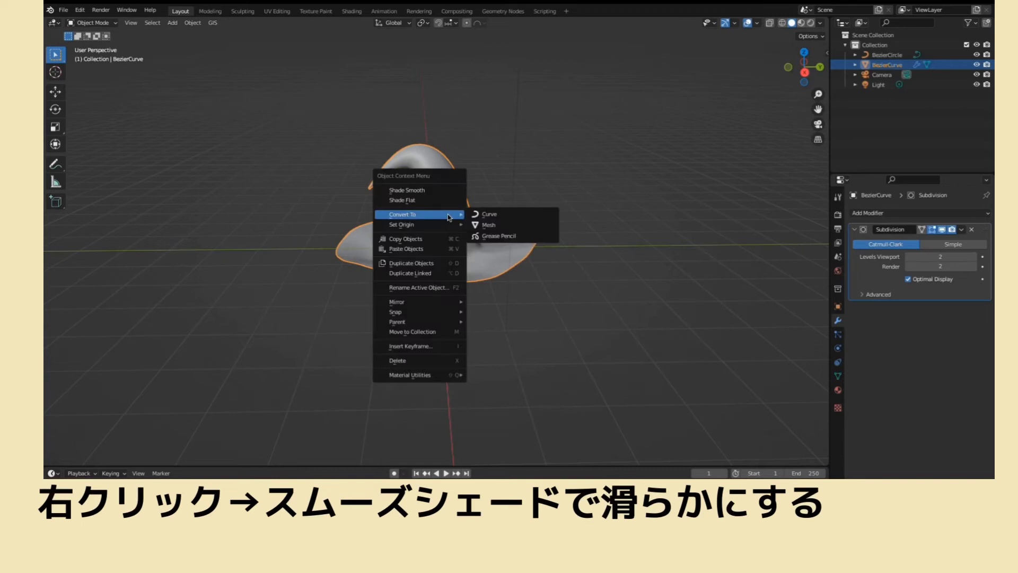
left_click(415, 192)
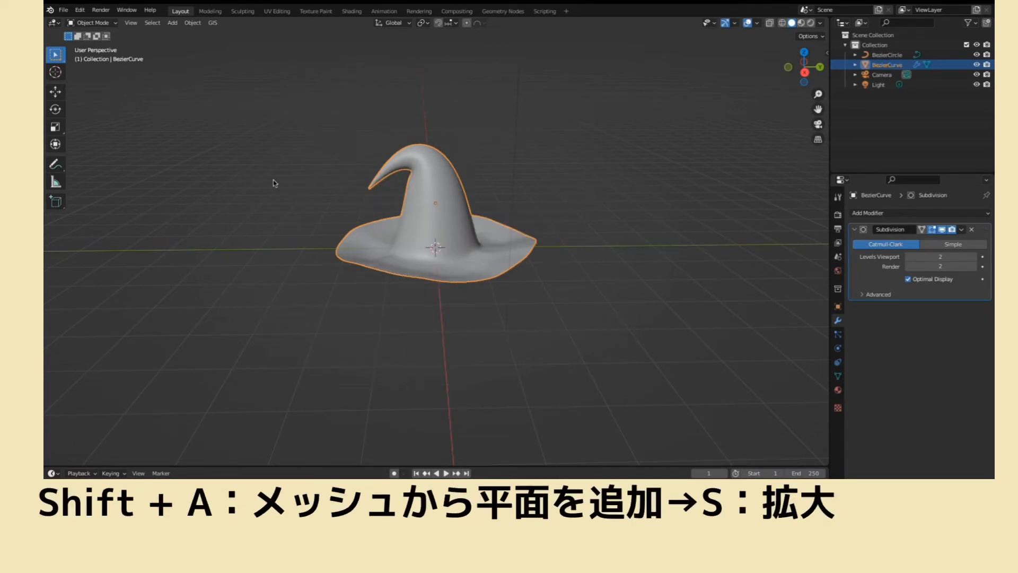
- Add a plane mesh and scale it up into a large ground plane
key("shift+a")
mouse_move(230, 171)
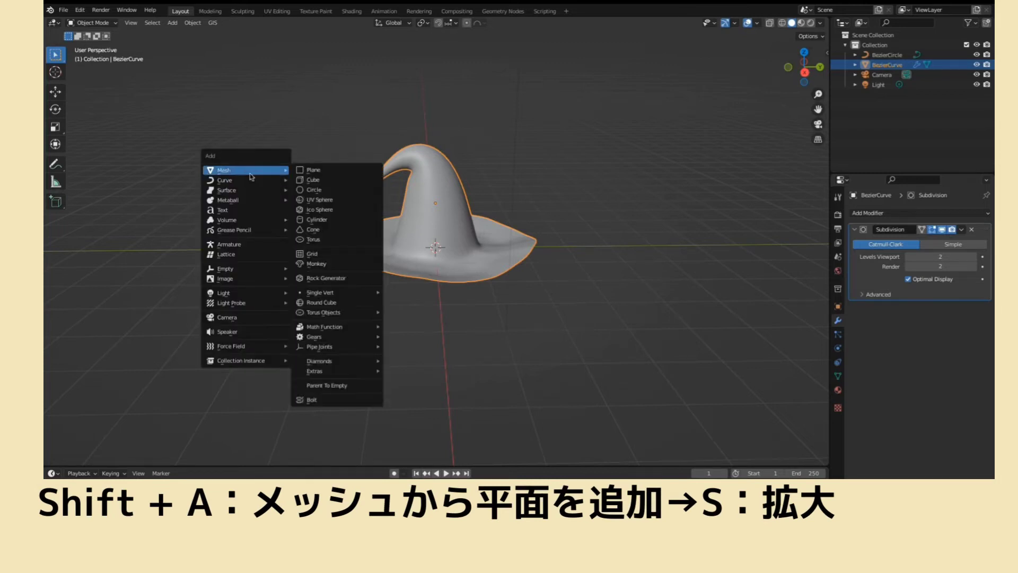
left_click(312, 175)
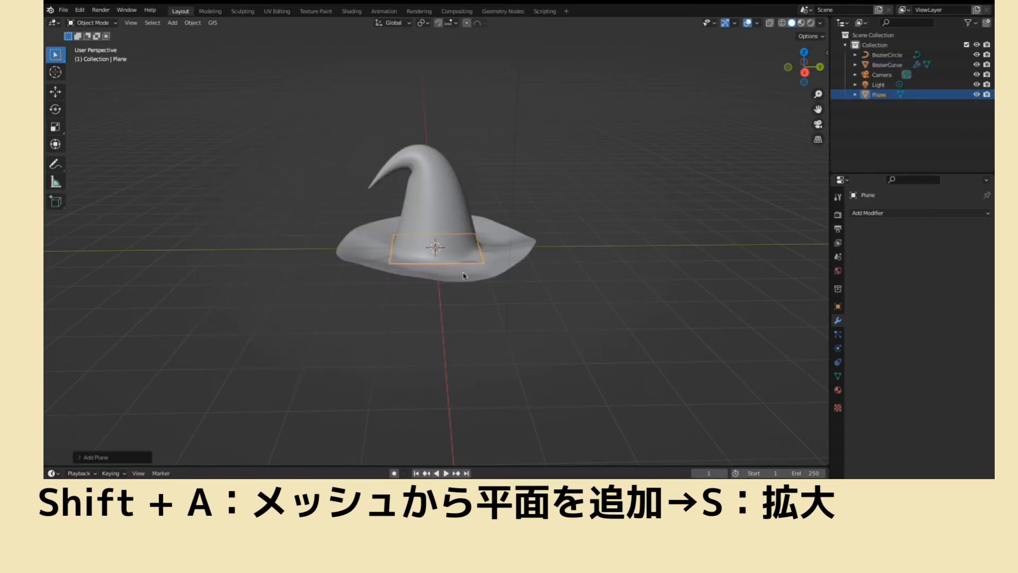
key("s")
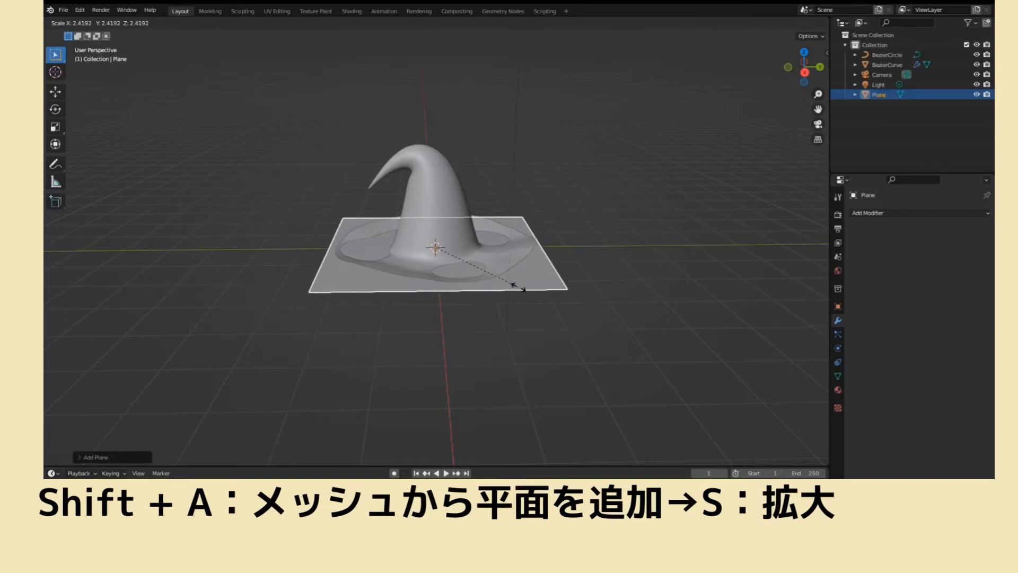
left_click(525, 289)
- Shrink the hat and, in right side view, lower it onto the plane's surface
left_click(525, 255)
key("s")
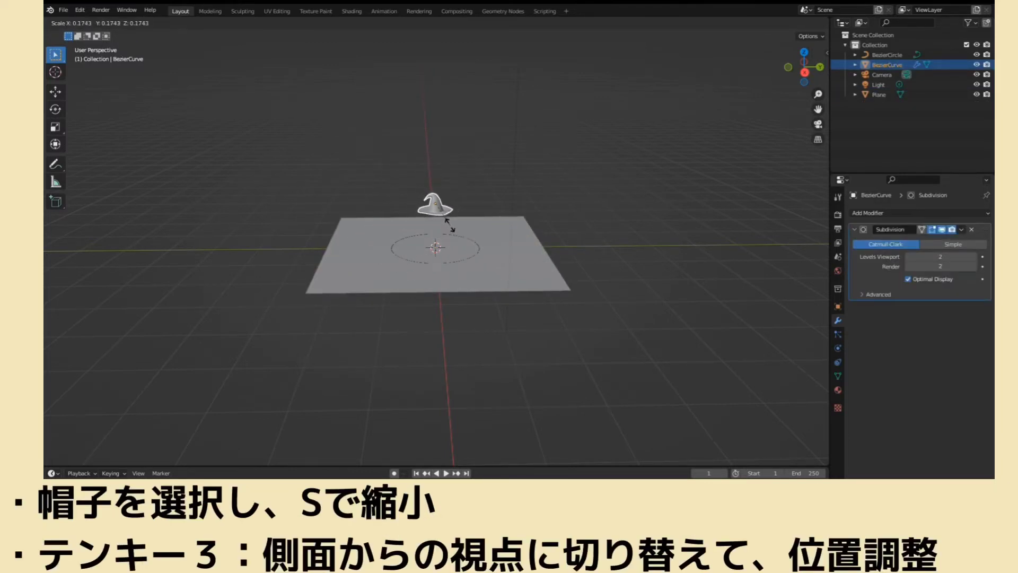
left_click(450, 226)
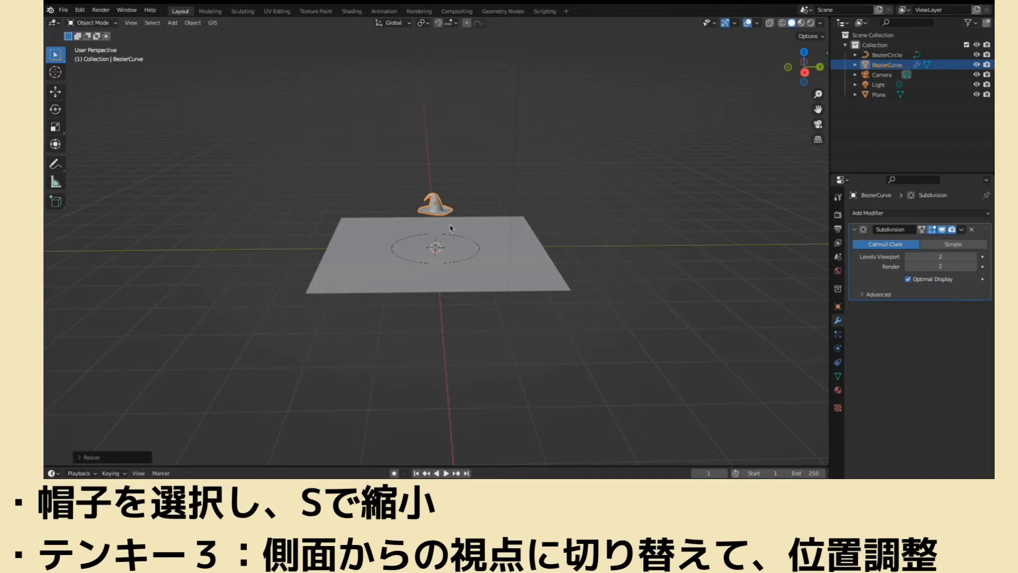
key("KP_3")
key("g")
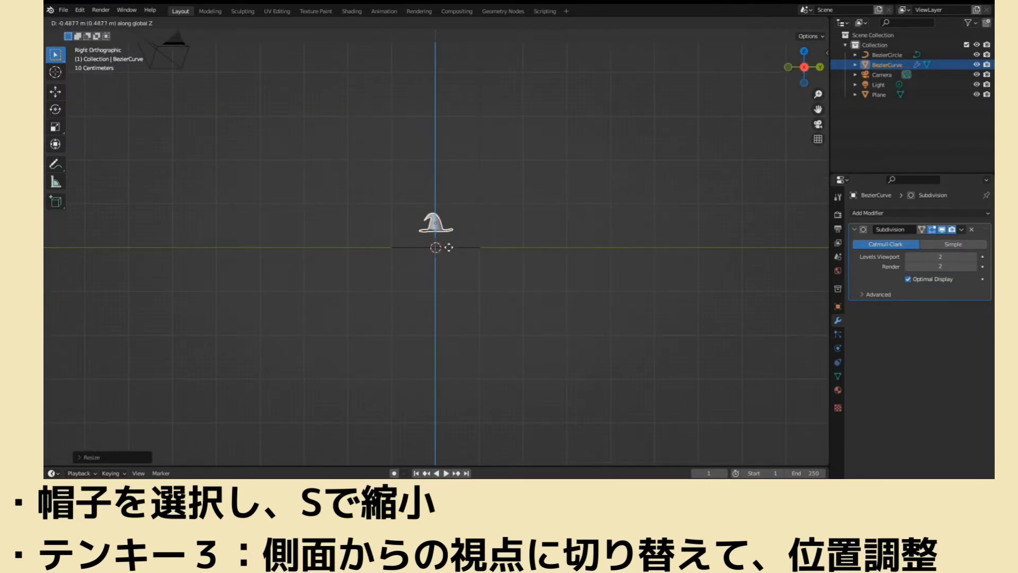
left_click(447, 259)
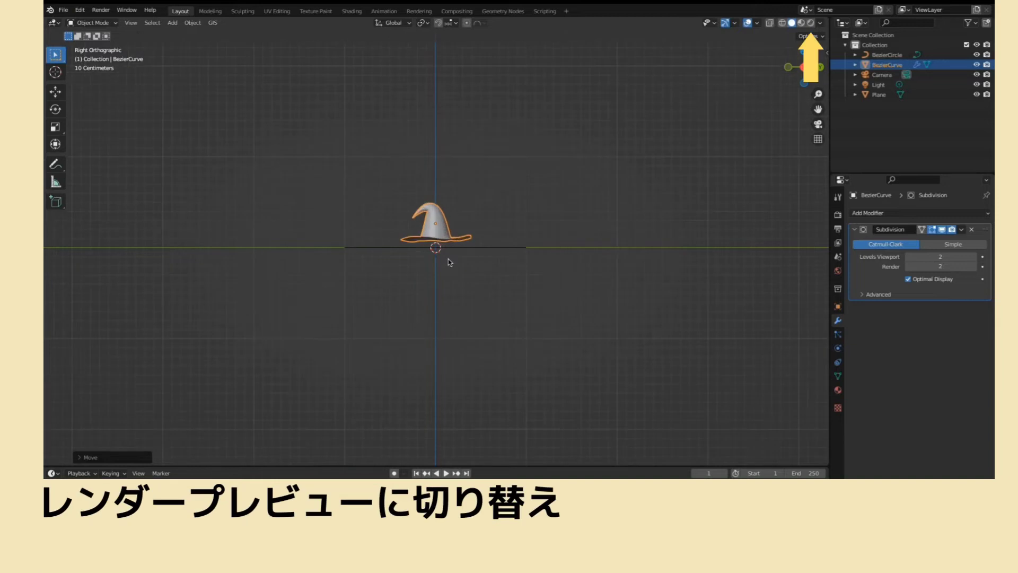
- Orbit to look down on the plane and hat, and switch to Rendered shading
scroll(448, 259, "up", 3)
middle_click_drag(447, 258, 450, 277)
scroll(450, 276, "down", 1)
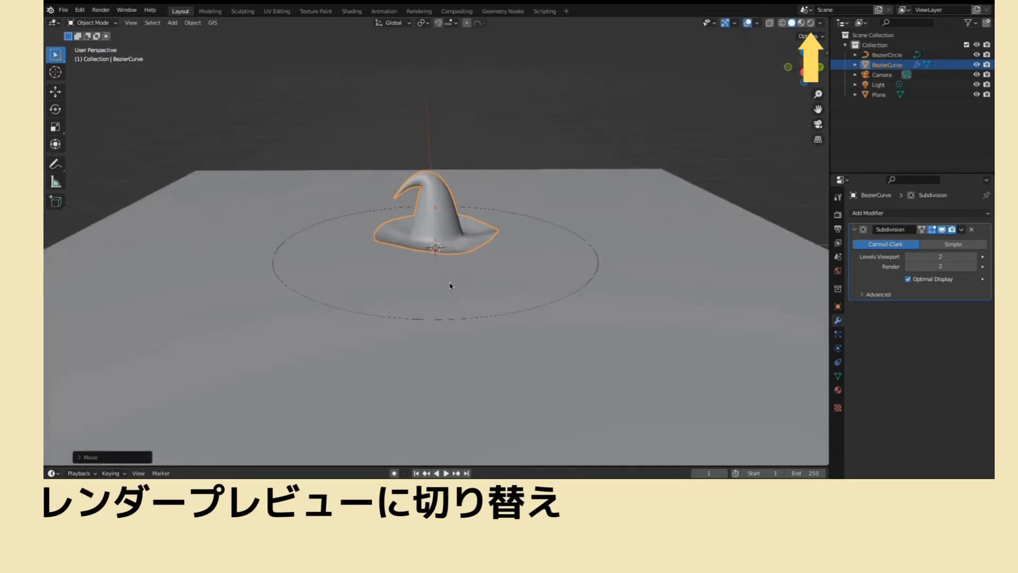
scroll(449, 277, "down", 2)
scroll(449, 277, "down", 2)
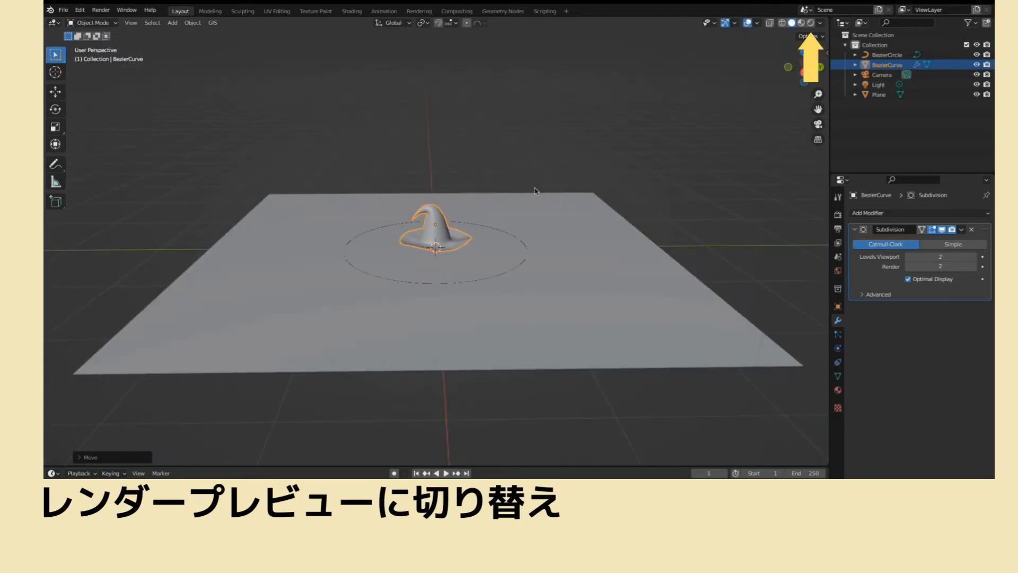
left_click(810, 23)
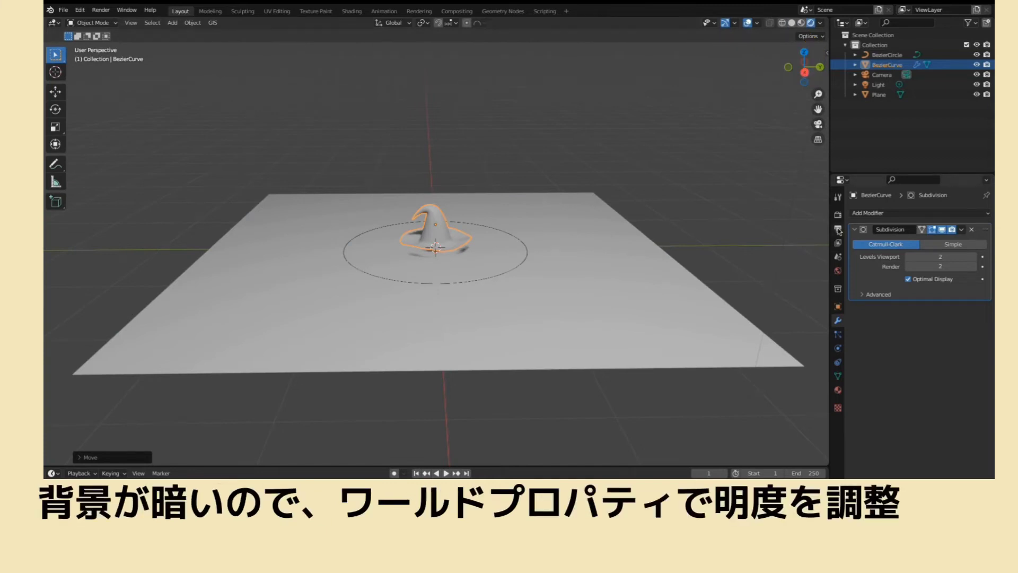
- Brighten the world background colour to a light grey value of 0.674
left_click(838, 270)
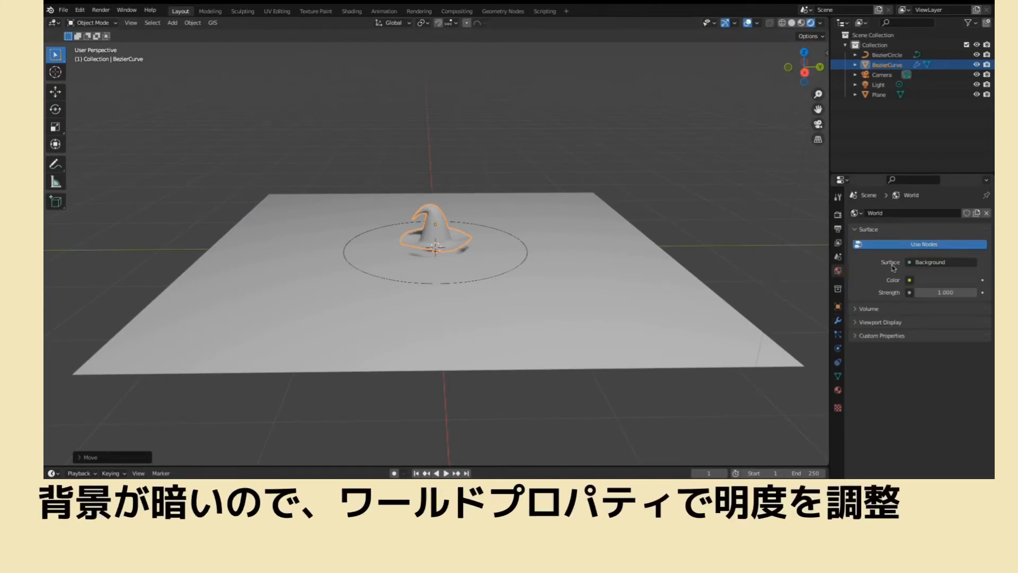
left_click(931, 280)
left_click(970, 150)
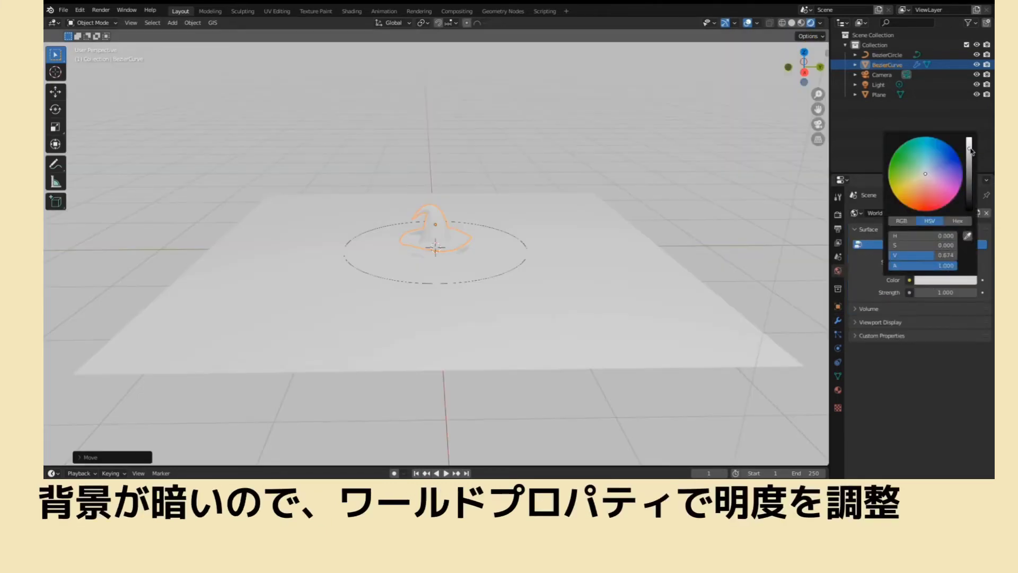
- Change the render engine from Eevee to Cycles
left_click(838, 214)
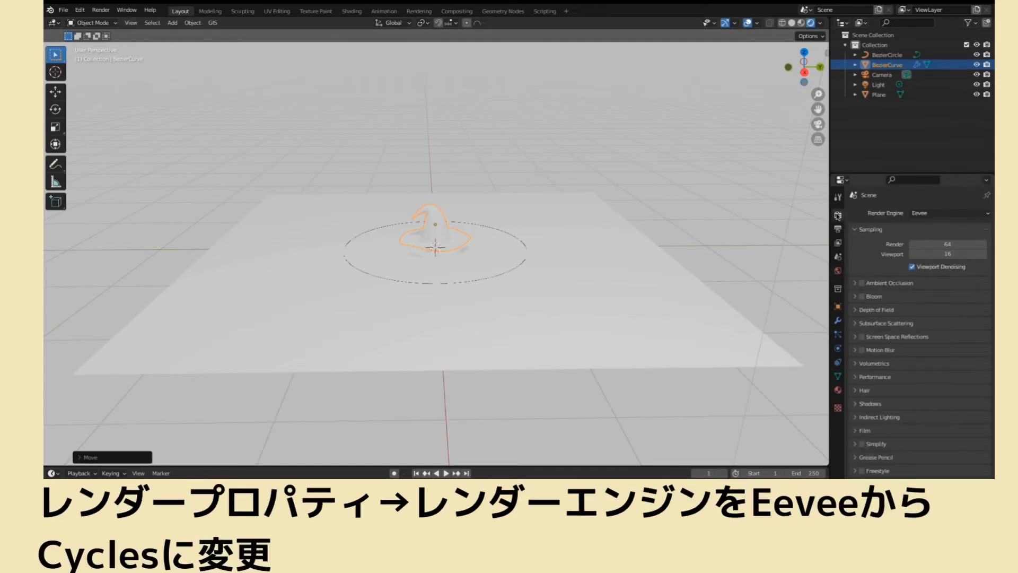
left_click(931, 214)
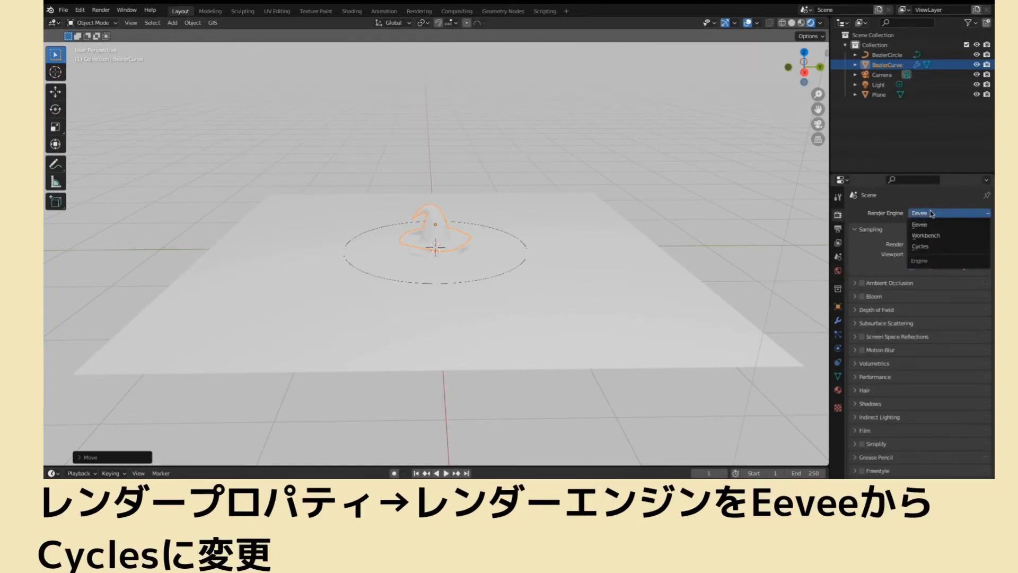
left_click(929, 247)
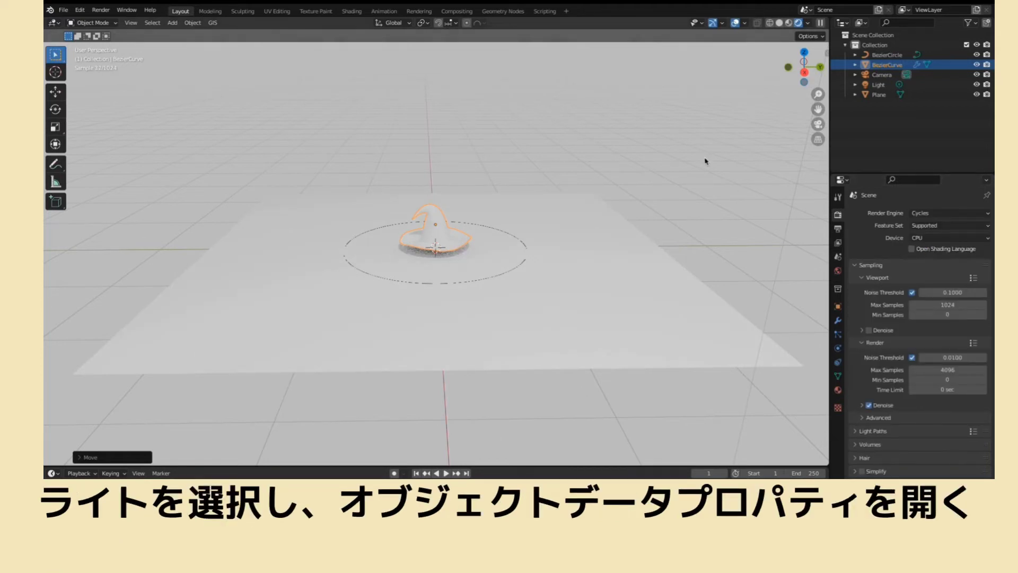
- Turn the scene light into a Sun lamp with strength 3
left_click(878, 84)
scroll(684, 163, "down", 4)
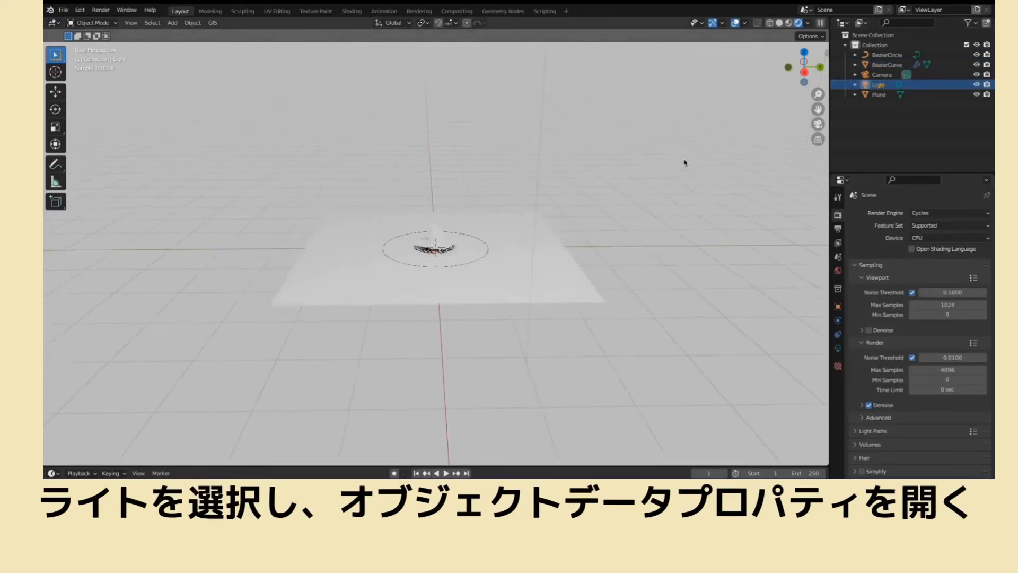
scroll(562, 138, "down", 3)
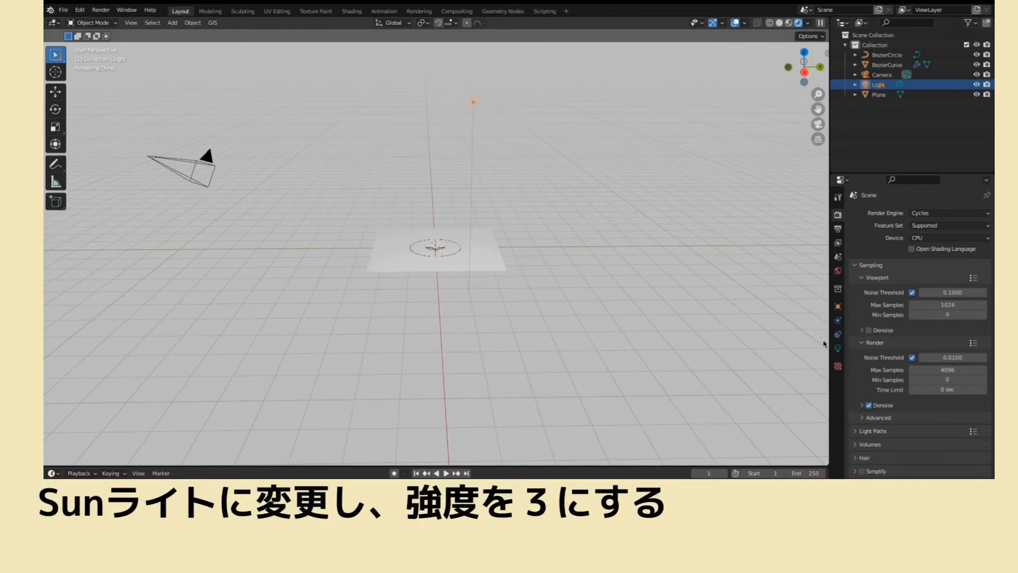
left_click(837, 348)
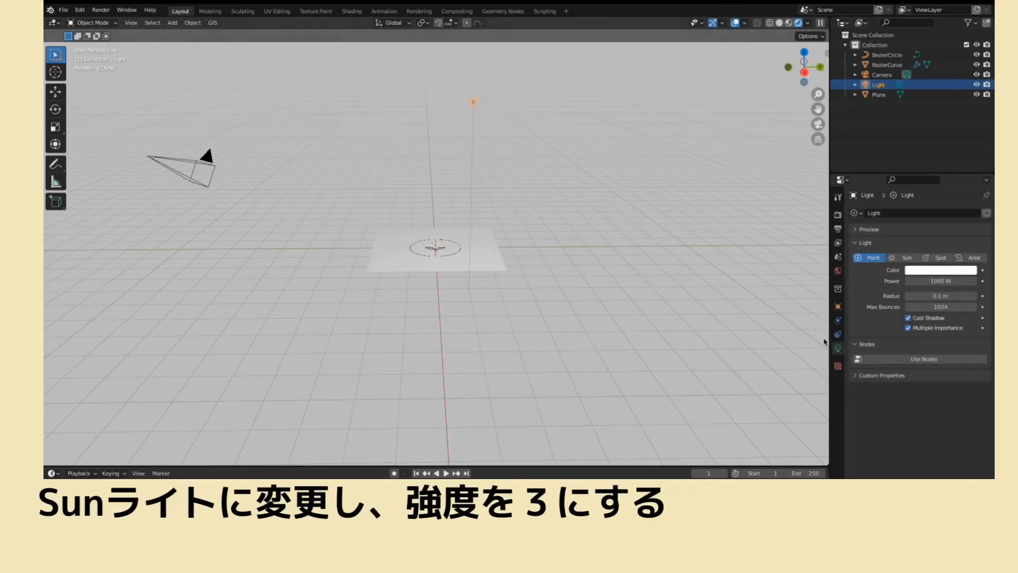
left_click(902, 257)
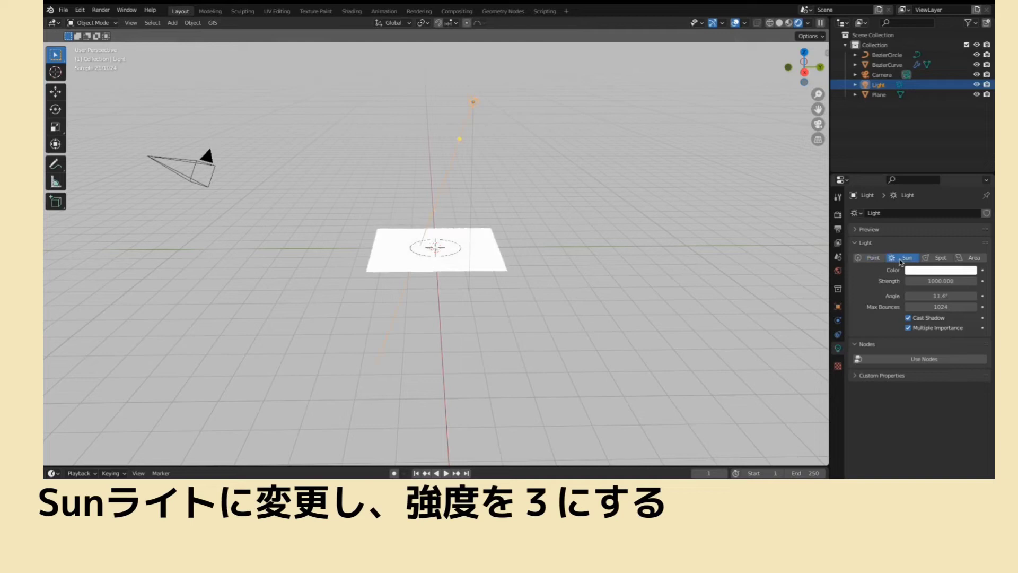
left_click(928, 282)
type("3.000")
key("Return")
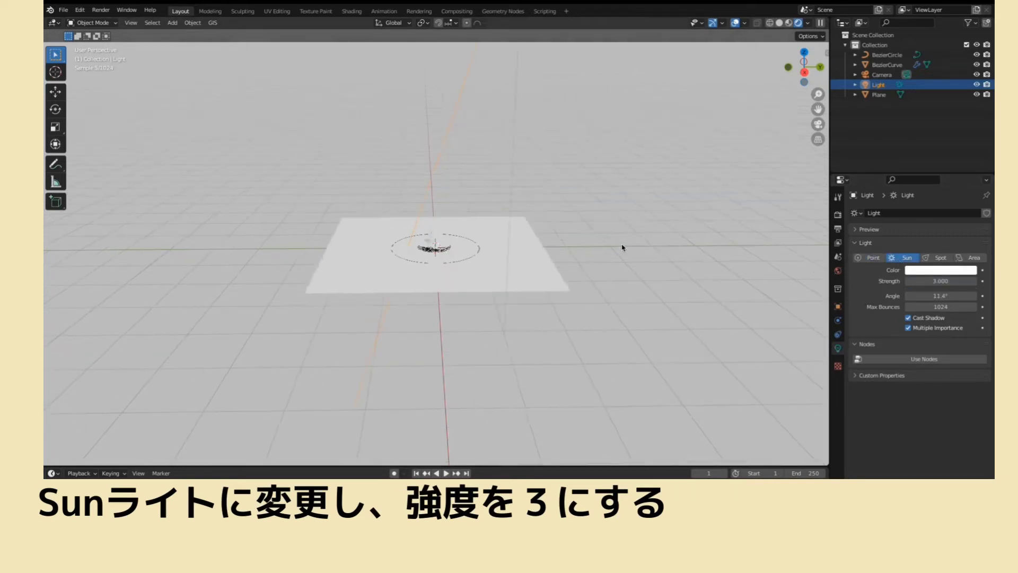
- Tint the sun's colour pale yellow
scroll(622, 246, "up", 5)
scroll(507, 186, "up", 3)
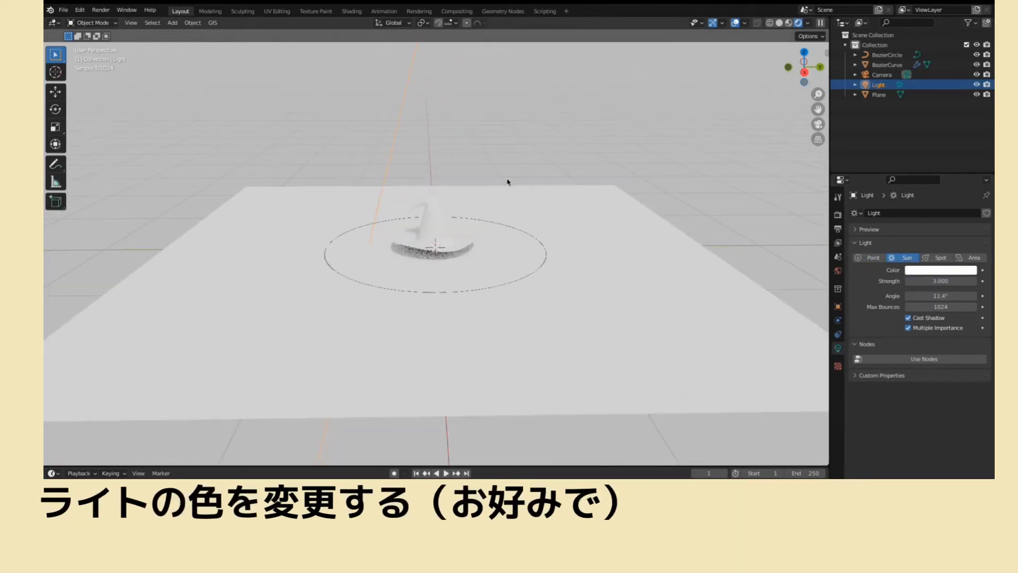
left_click(923, 273)
left_click(924, 185)
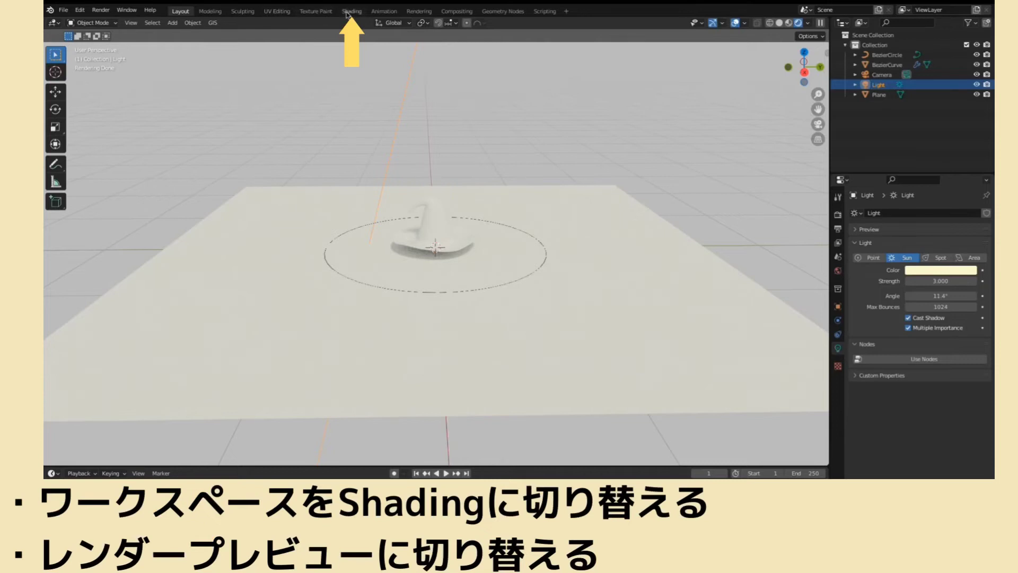
- Use the Shading workspace with Rendered viewport shading, an enlarged node editor, and a top-down hat view
left_click(350, 11)
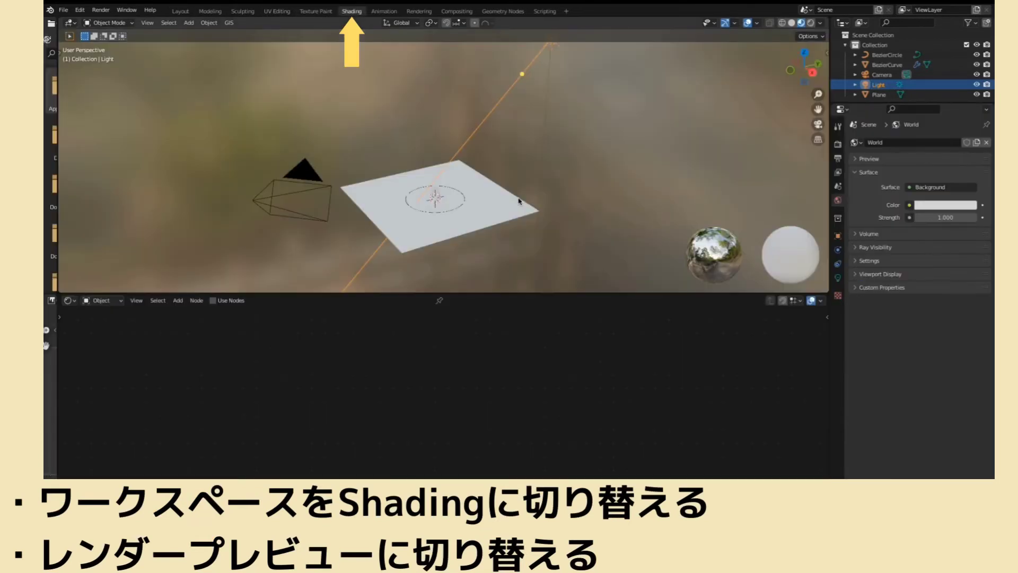
left_click(812, 23)
scroll(496, 190, "up", 5)
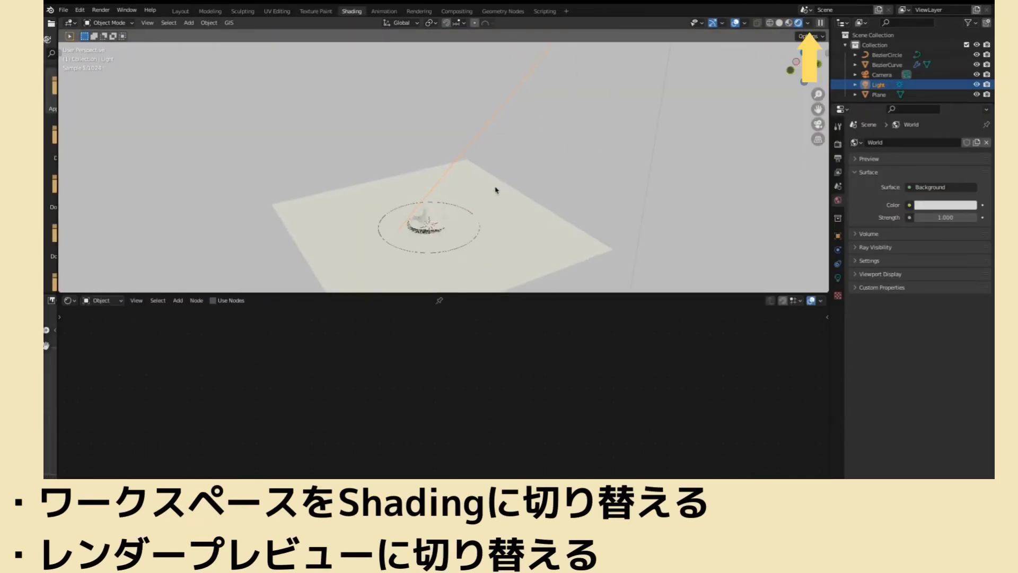
mouse_move(496, 187)
middle_mouse_down()
mouse_move(484, 239)
mouse_move(443, 309)
middle_mouse_up()
left_click_drag(443, 294, 460, 170)
mouse_move(510, 145)
middle_mouse_down()
mouse_move(509, 61)
mouse_move(498, 102)
mouse_move(498, 85)
mouse_move(508, 110)
middle_mouse_up()
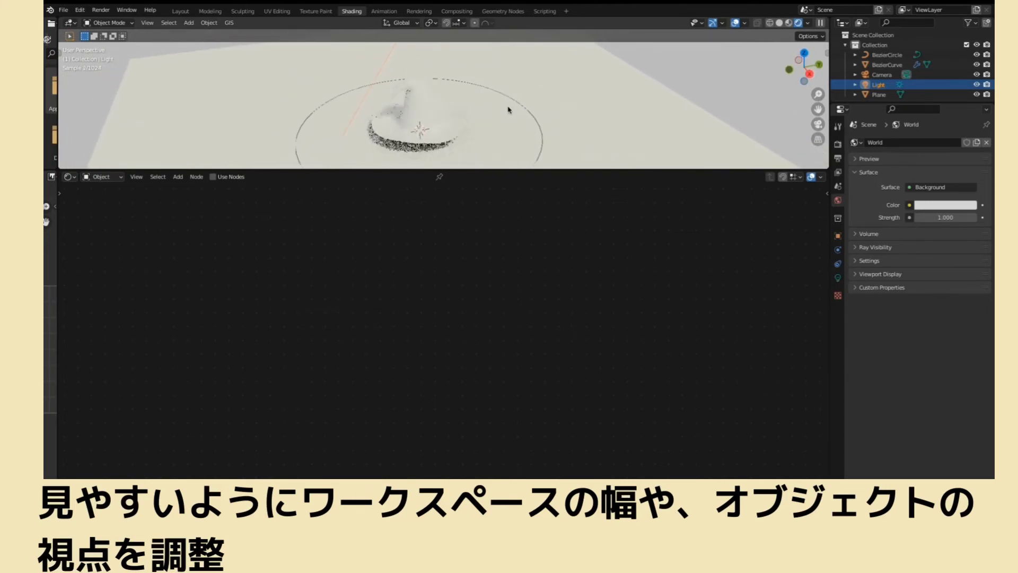
- Create Material.001 for the hat and link a Noise Texture's Fac to Base Color
left_click(425, 104)
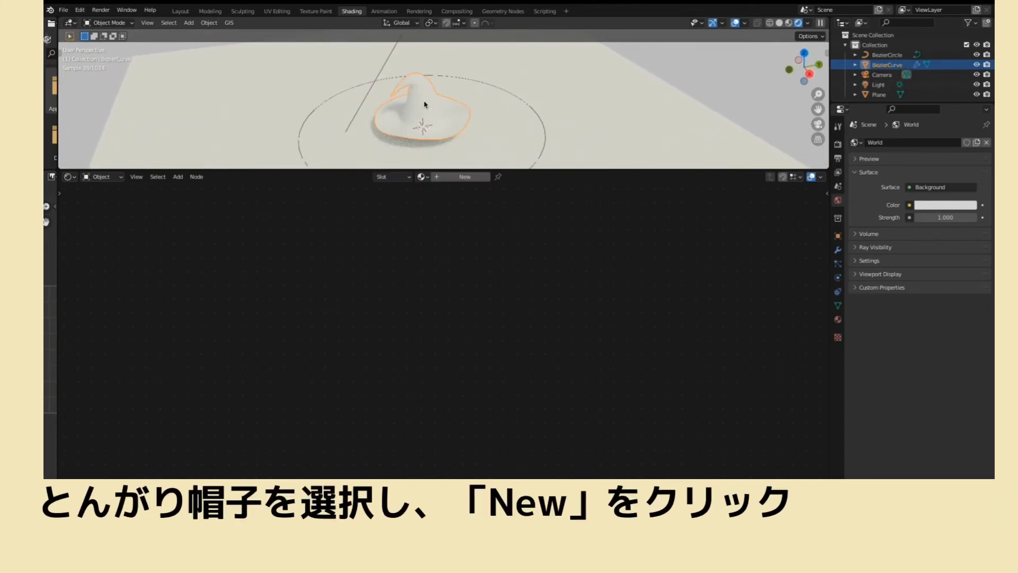
left_click(458, 177)
left_click_drag(436, 169, 436, 204)
middle_click_drag(420, 267, 540, 257)
key("shift+a")
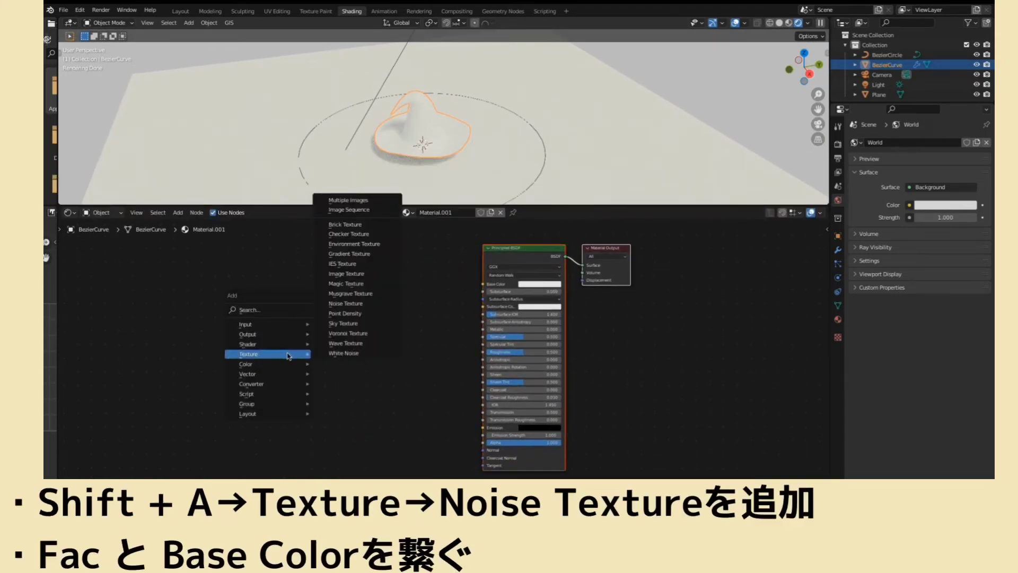
left_click(346, 303)
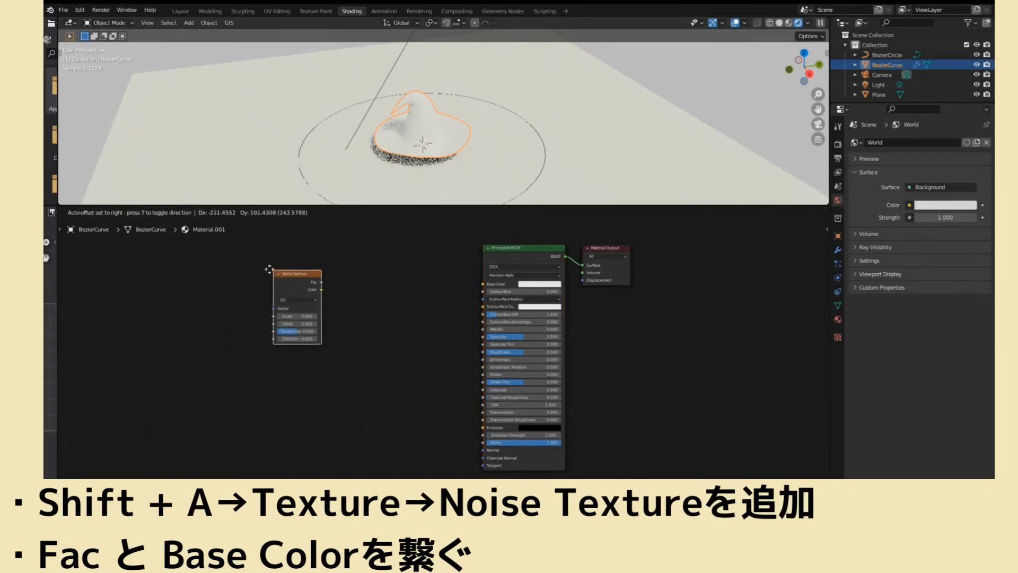
left_click_drag(318, 278, 483, 284)
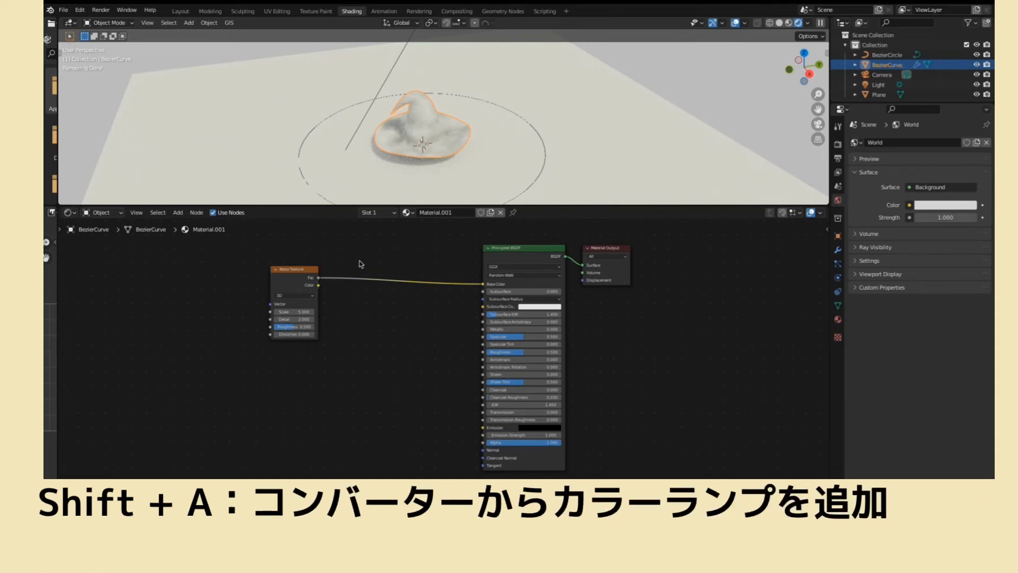
key("shift+a")
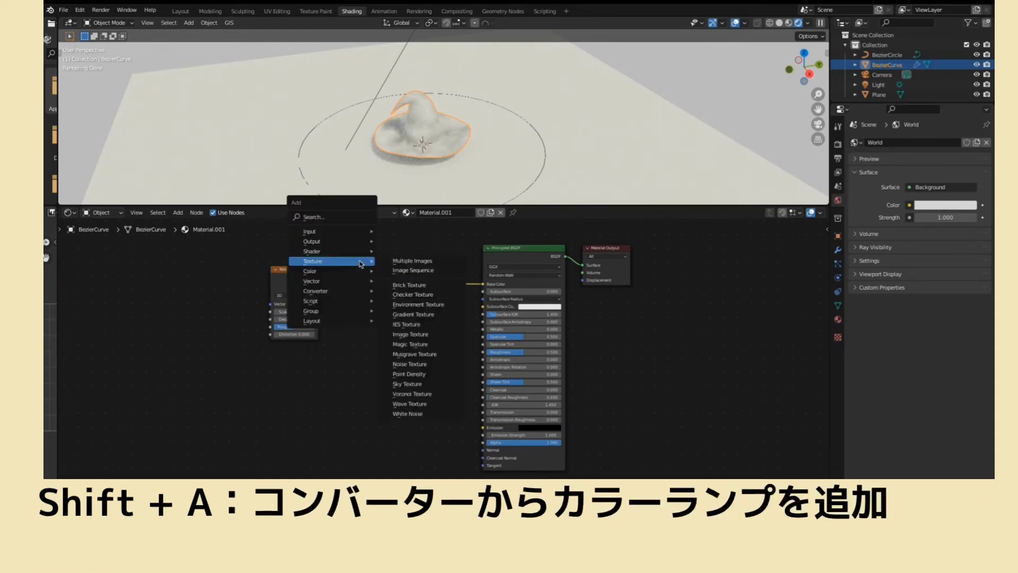
- Insert a ColorRamp on the noise-to-Base Color link and make its white stop dark brown
mouse_move(316, 291)
left_click(416, 310)
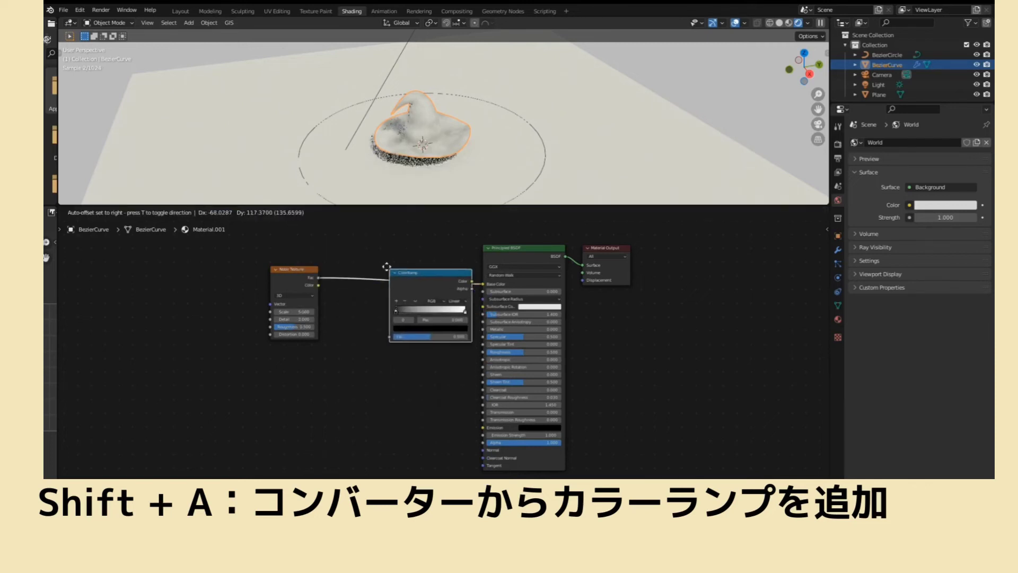
left_click(361, 256)
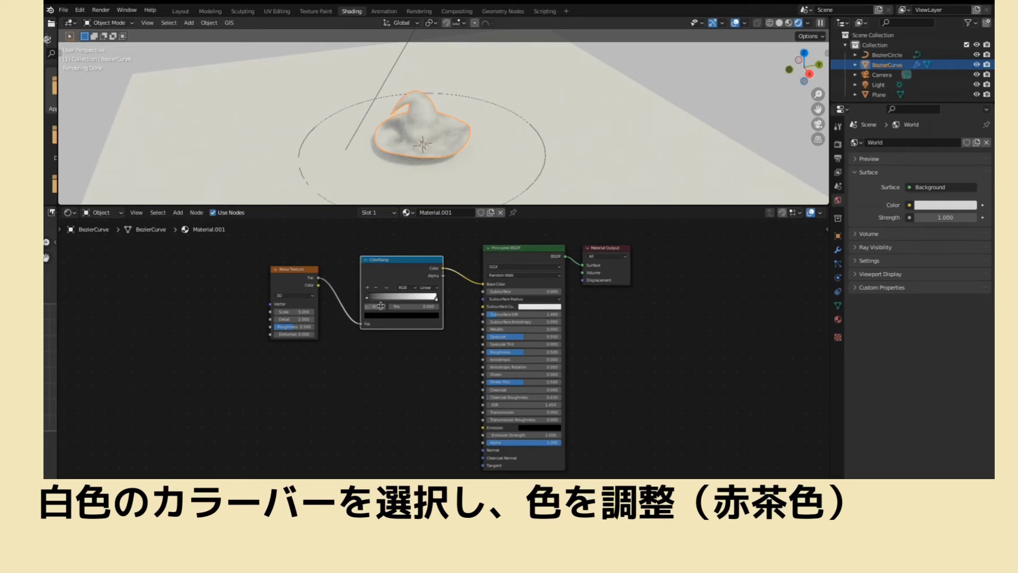
left_click(436, 298)
left_click(402, 316)
left_click(393, 261)
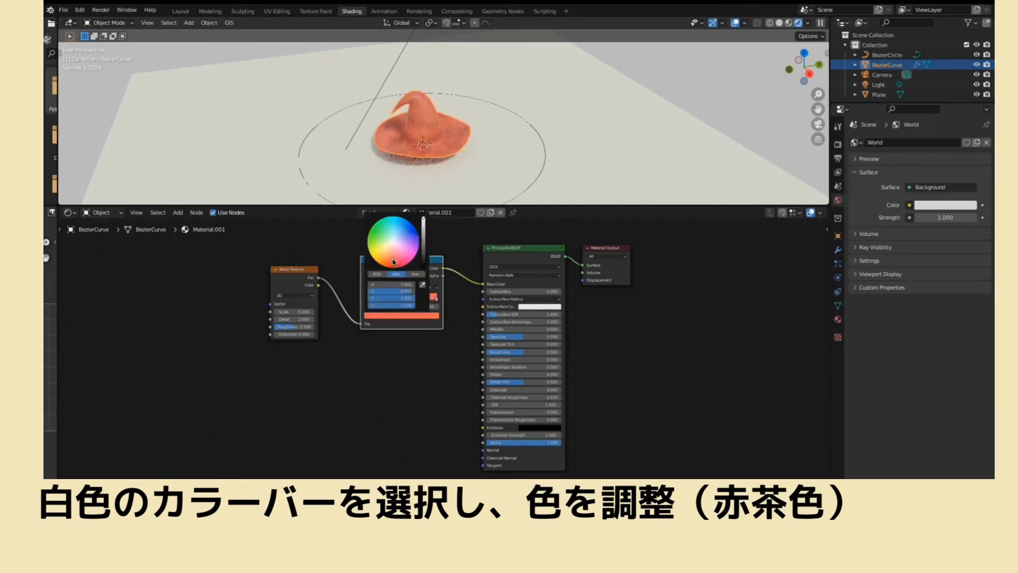
left_click_drag(424, 230, 423, 242)
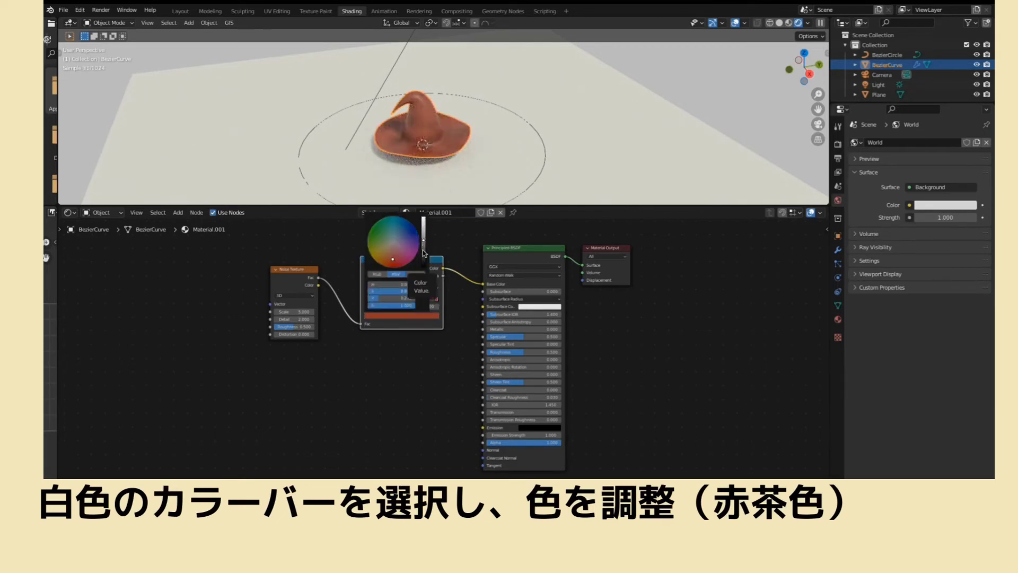
left_click(424, 253)
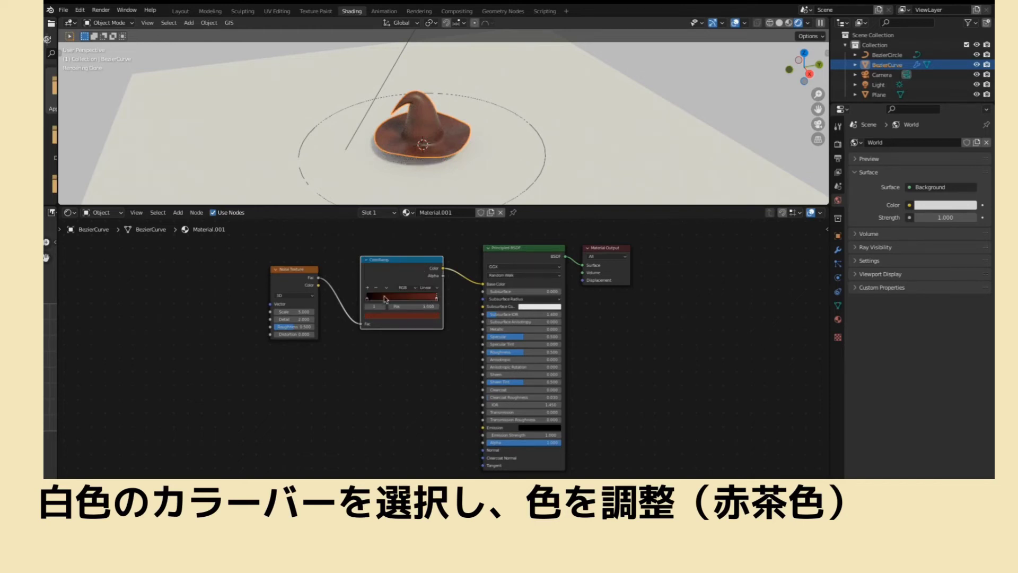
- Move the black stop to about 0.233 and add a dark olive stop at about 0.552
left_click(369, 300)
left_click_drag(369, 301, 390, 305)
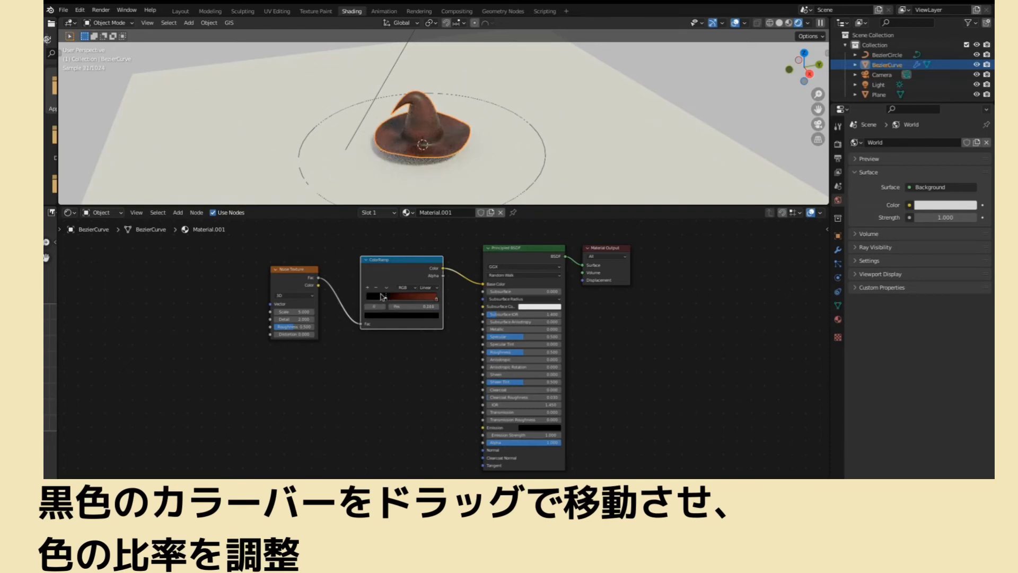
left_click(368, 287)
left_click(406, 316)
left_click(383, 251)
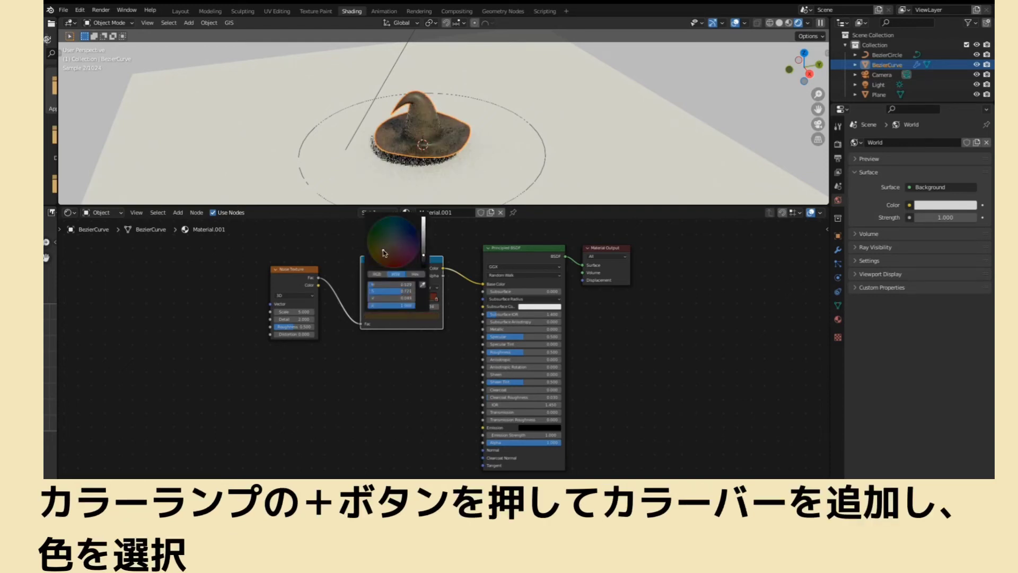
left_click_drag(423, 255, 379, 251)
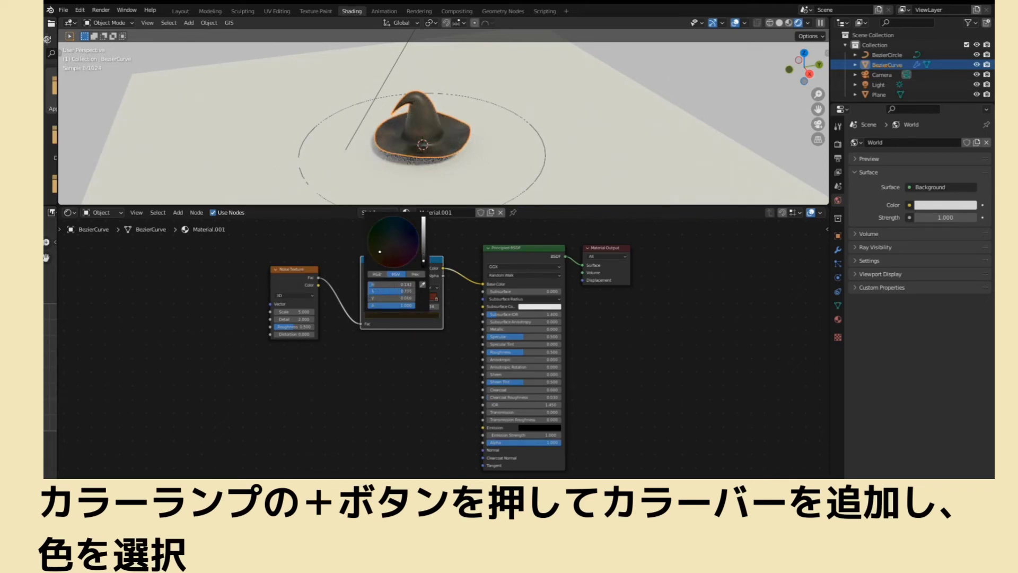
left_click_drag(411, 299, 437, 292)
scroll(435, 305, "up", 1)
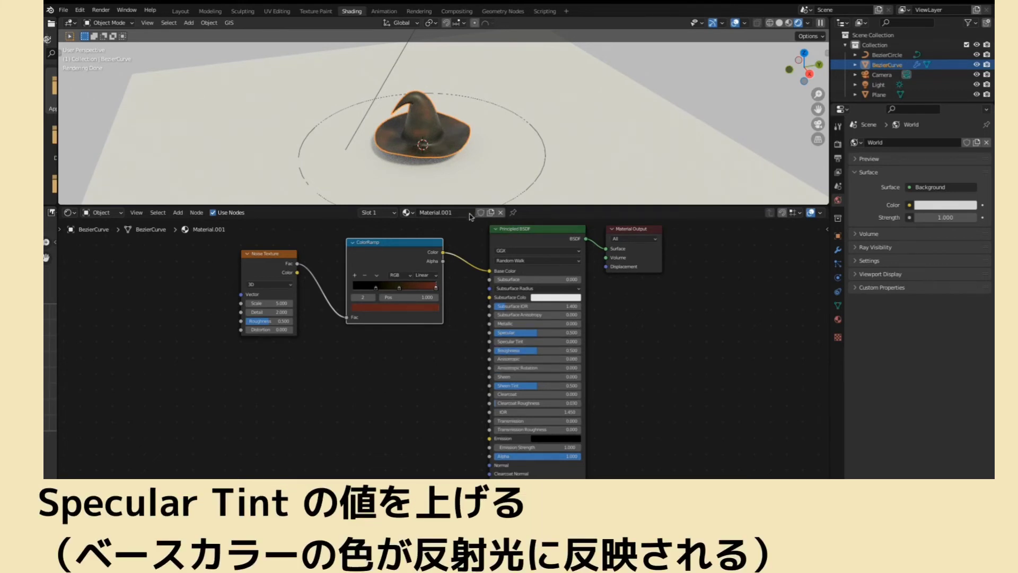
- Set the hat's Specular Tint to 0.727 and Roughness to about 0.89
scroll(467, 180, "up", 3)
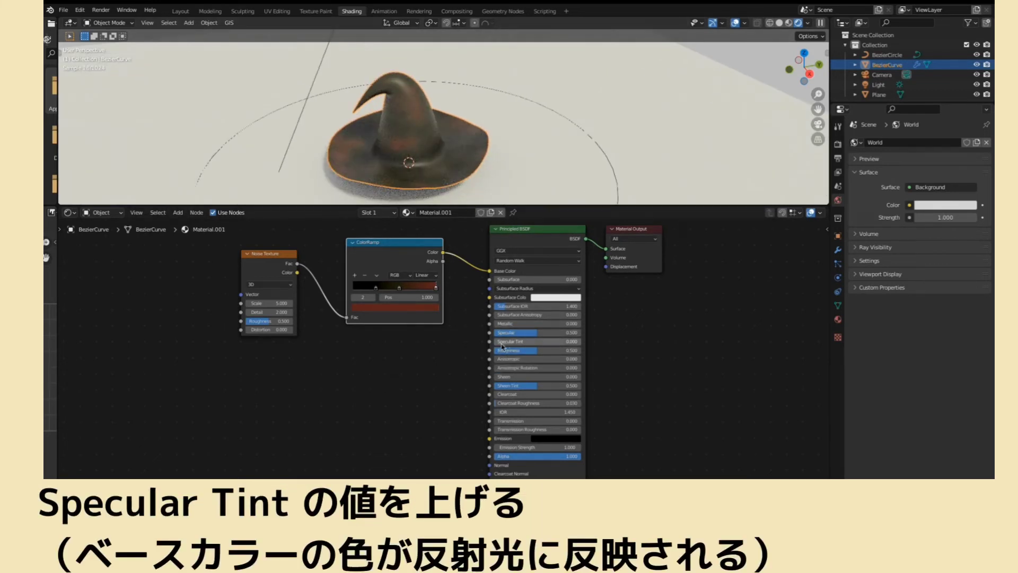
mouse_move(496, 342)
left_mouse_down()
mouse_move(581, 342)
mouse_move(558, 341)
left_mouse_up()
mouse_move(557, 351)
left_mouse_down()
mouse_move(499, 350)
mouse_move(576, 350)
mouse_move(558, 350)
left_mouse_up()
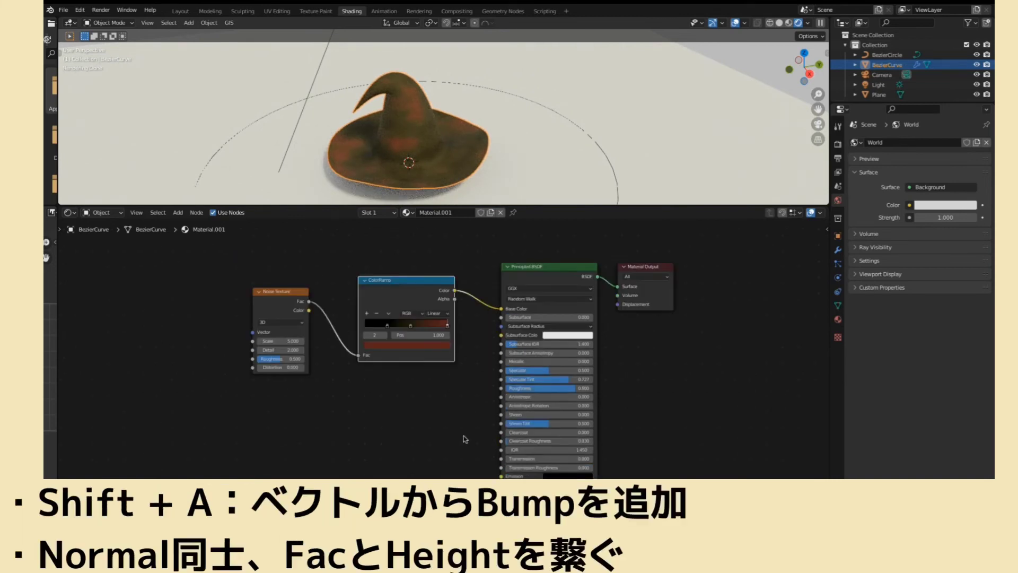
- Add a Bump node from noise Fac into the BSDF Normal, Strength about 0.35
key("shift+a")
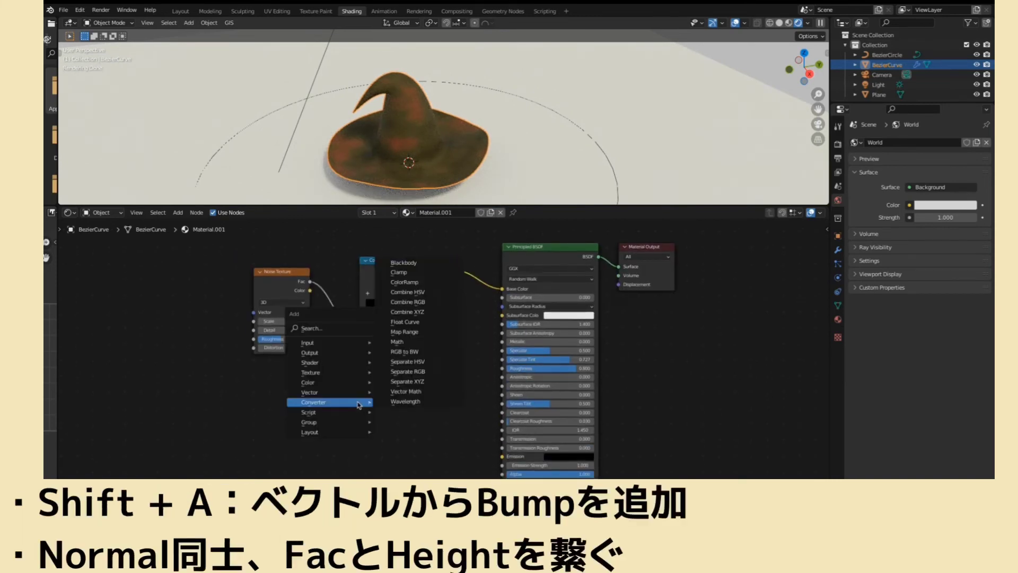
mouse_move(327, 393)
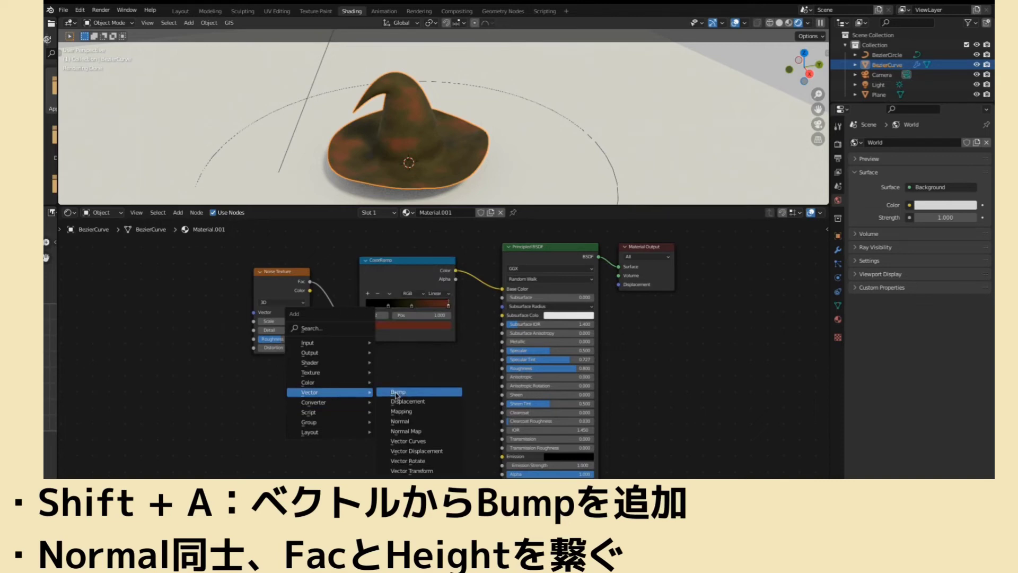
left_click(396, 394)
left_click(371, 380)
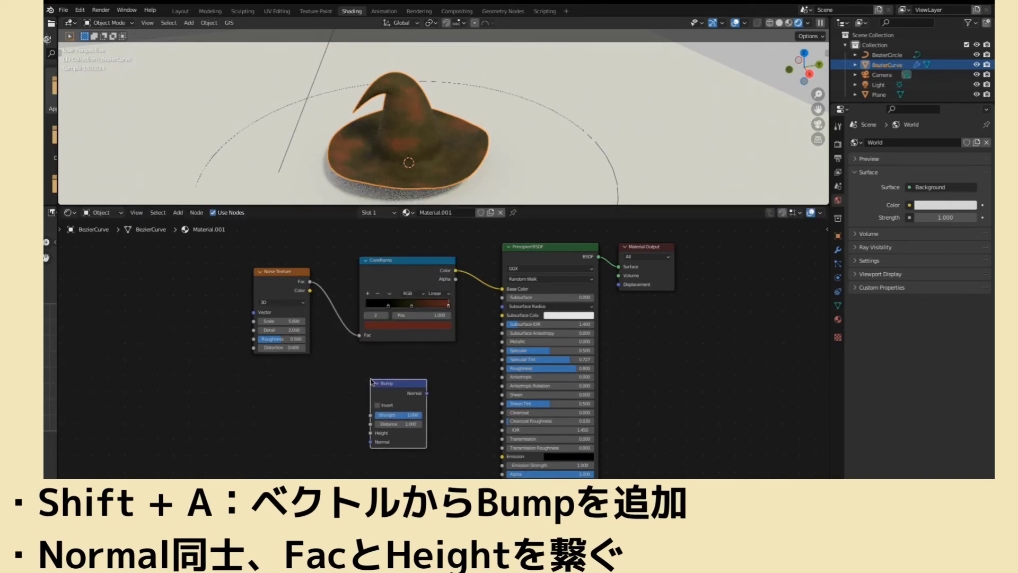
middle_click_drag(473, 418, 475, 394)
left_click_drag(499, 459, 425, 369)
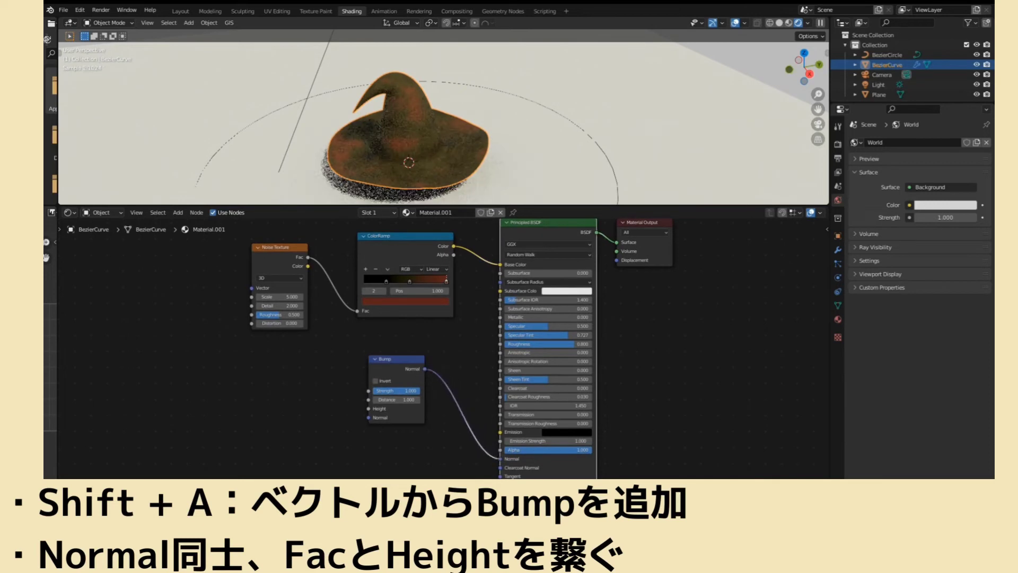
left_click_drag(309, 258, 369, 408)
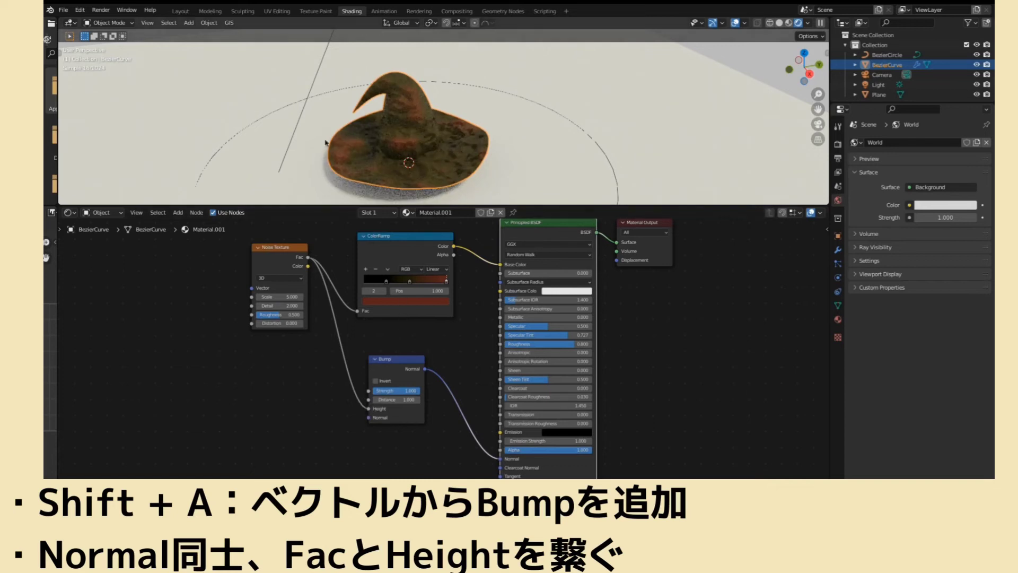
left_click_drag(403, 391, 383, 390)
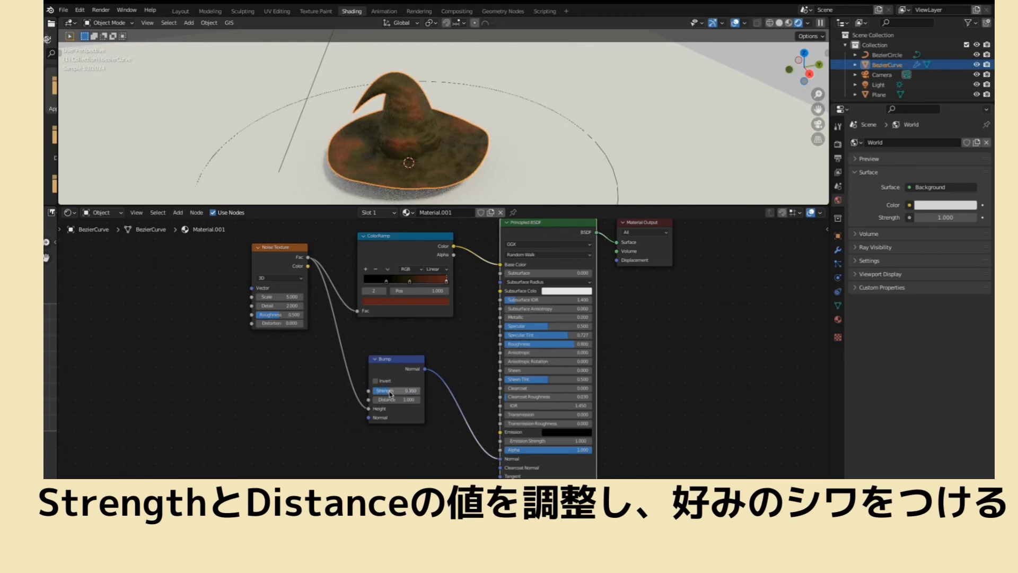
- Set Bump Distance to 3.2, then darken a ColorRamp stop and slide the stops
left_click_drag(387, 399, 419, 400)
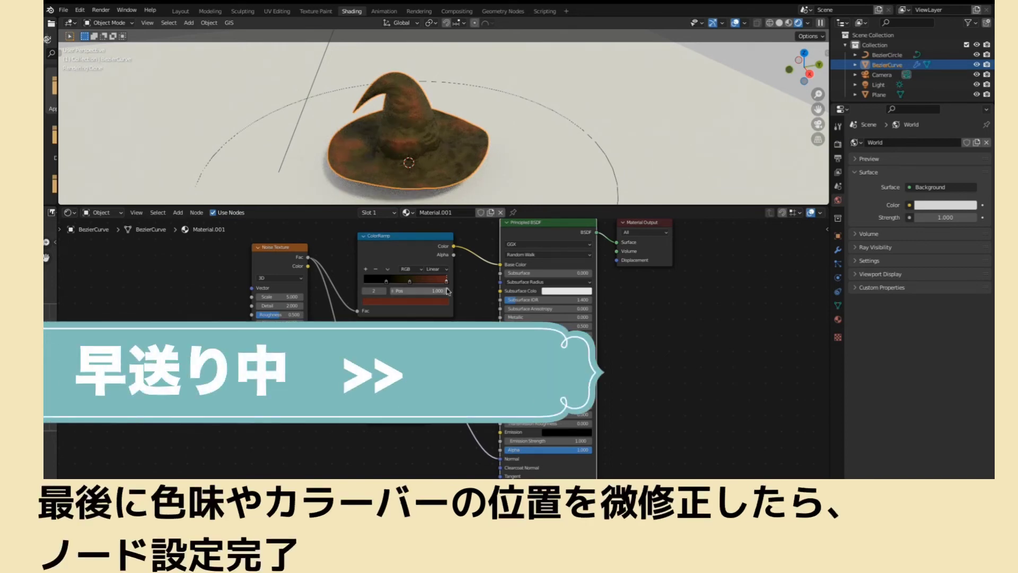
left_click(406, 300)
left_click_drag(439, 212, 439, 233)
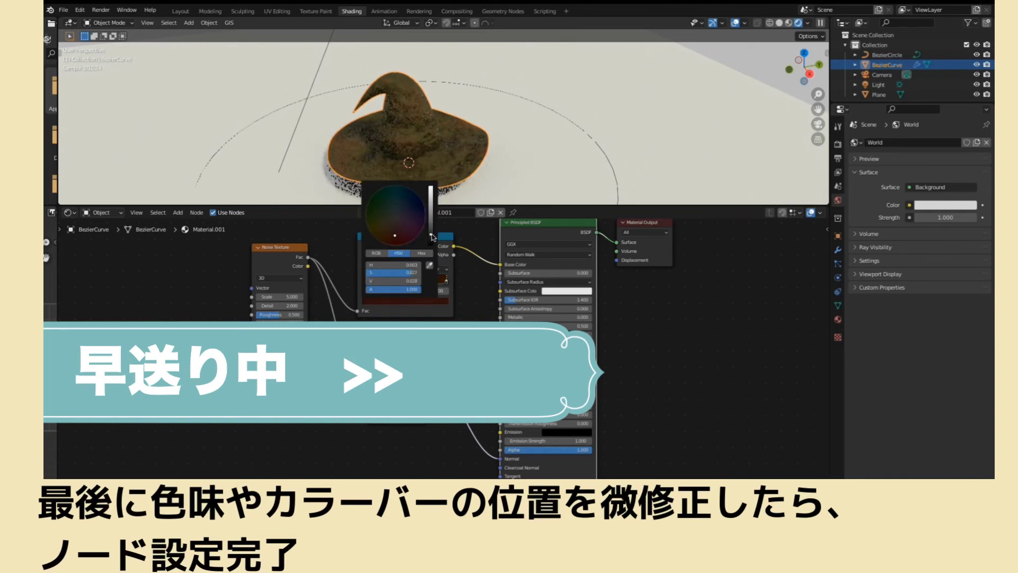
left_click_drag(386, 281, 412, 281)
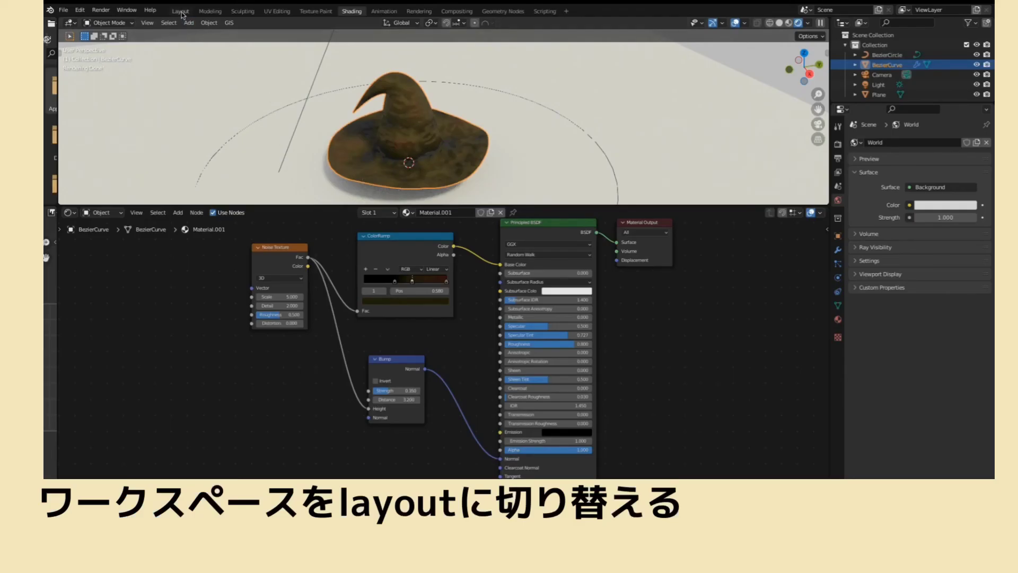
- In Layout camera view, enable Camera to View and frame the hat close up from a lower angle
left_click(181, 12)
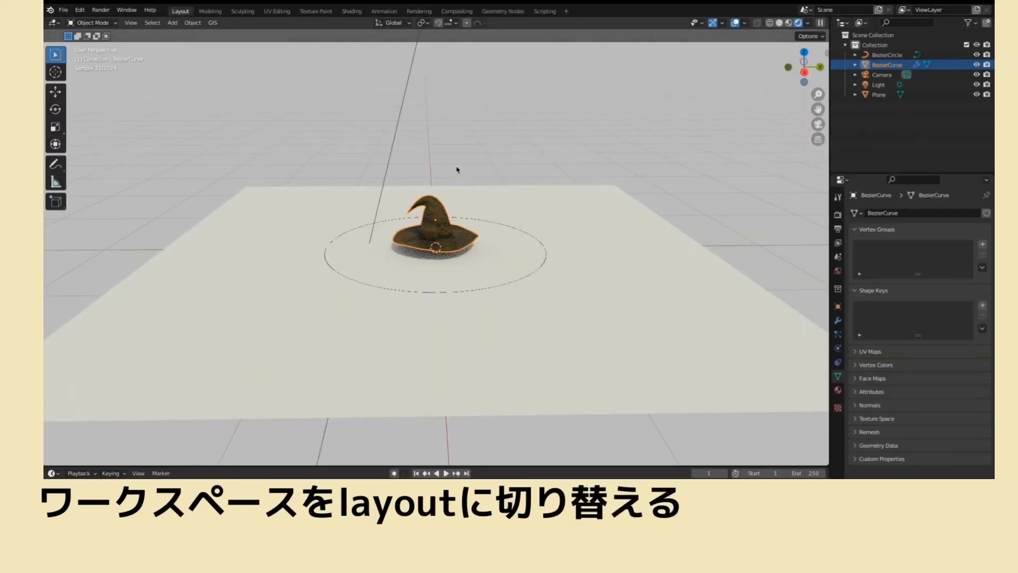
key("KP_0")
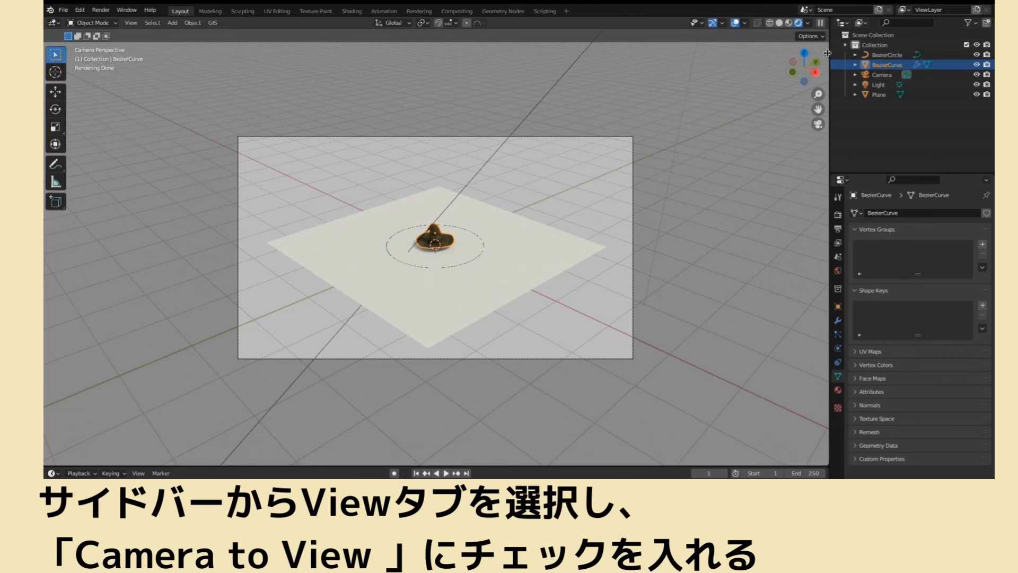
left_click(828, 53)
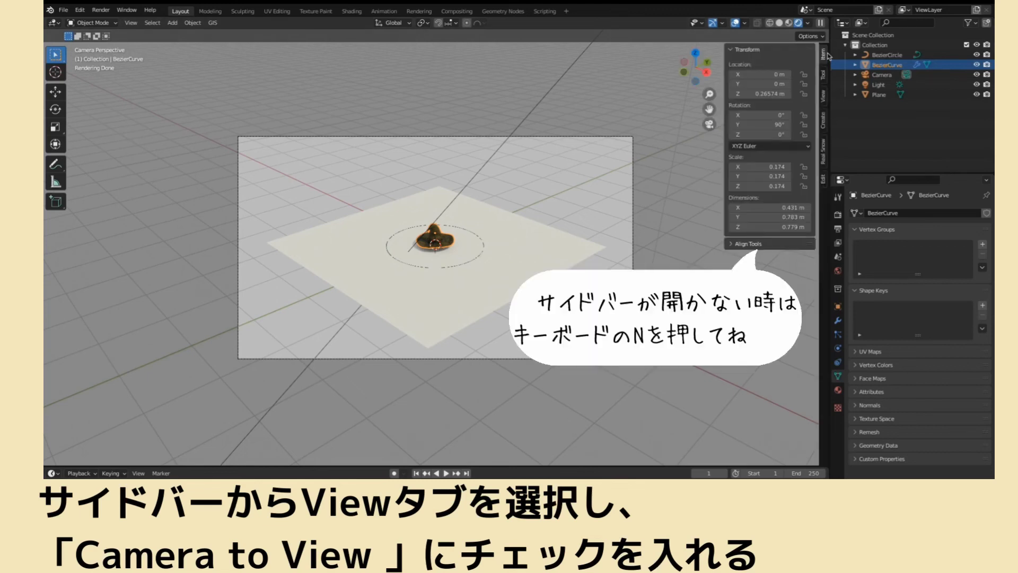
left_click(824, 99)
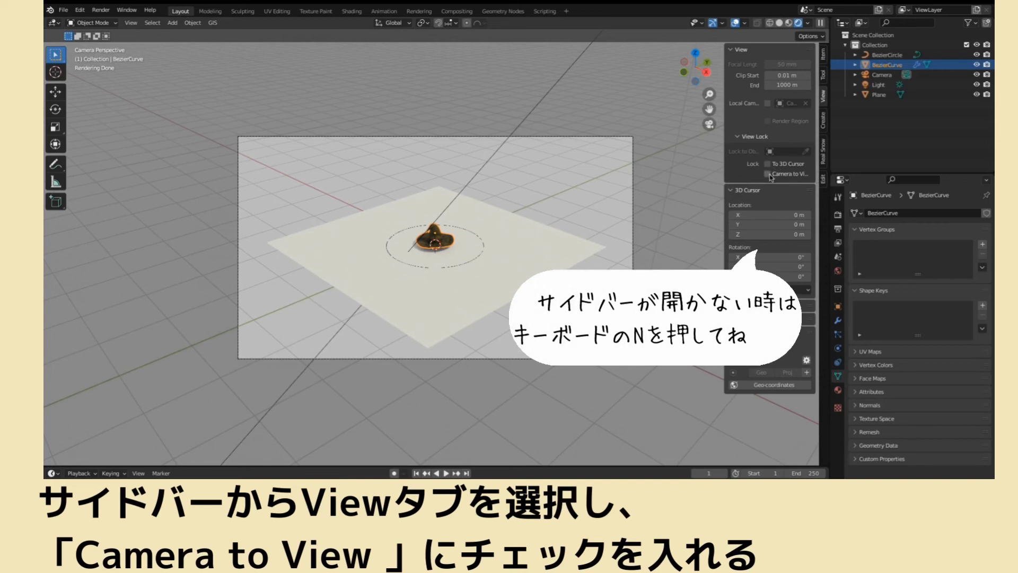
scroll(659, 241, "up", 2)
scroll(659, 240, "up", 3)
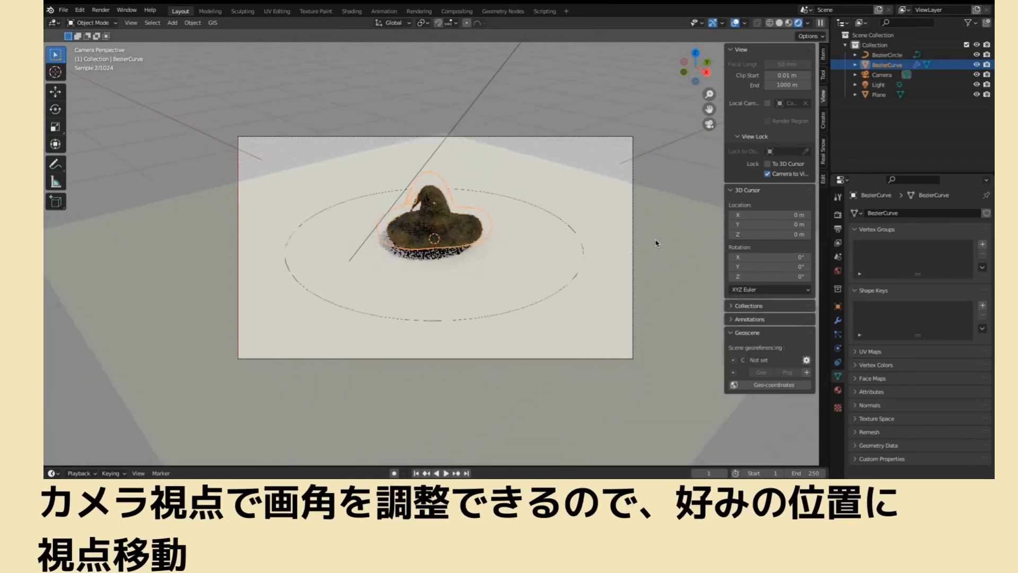
middle_click_drag(659, 241, 659, 233)
scroll(636, 242, "up", 2)
mouse_move(575, 257)
middle_mouse_down()
mouse_move(573, 275)
mouse_move(570, 243)
middle_mouse_up()
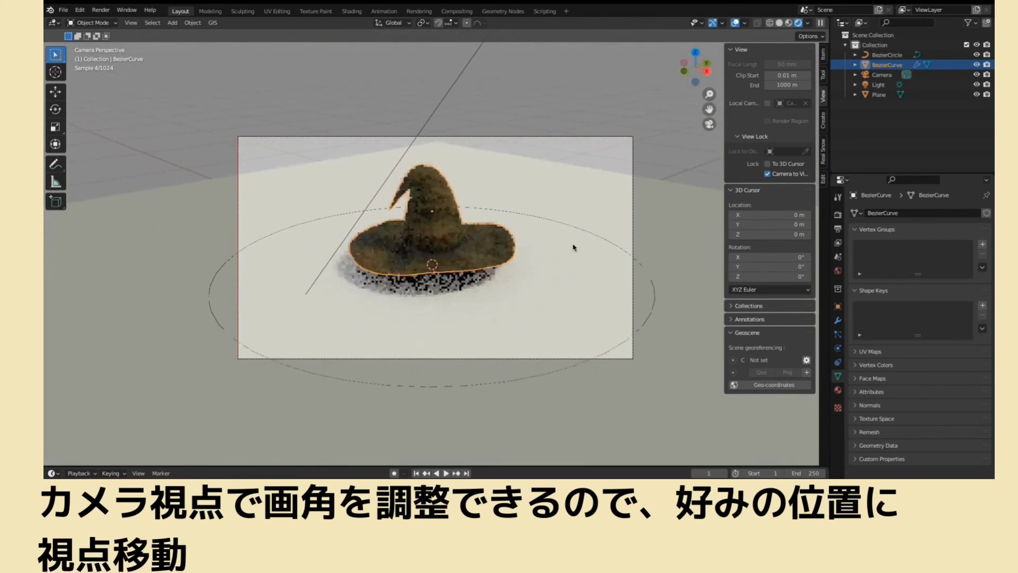
- Lower the hat, spin it about Z to show its curled tip in profile, and scale up the plane
key("g")
key("z")
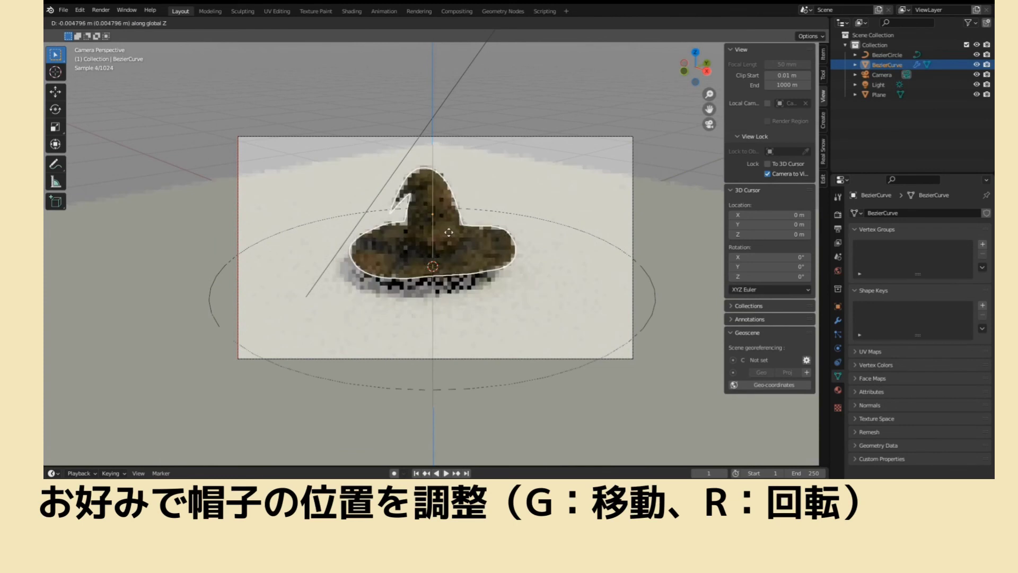
left_click(448, 235)
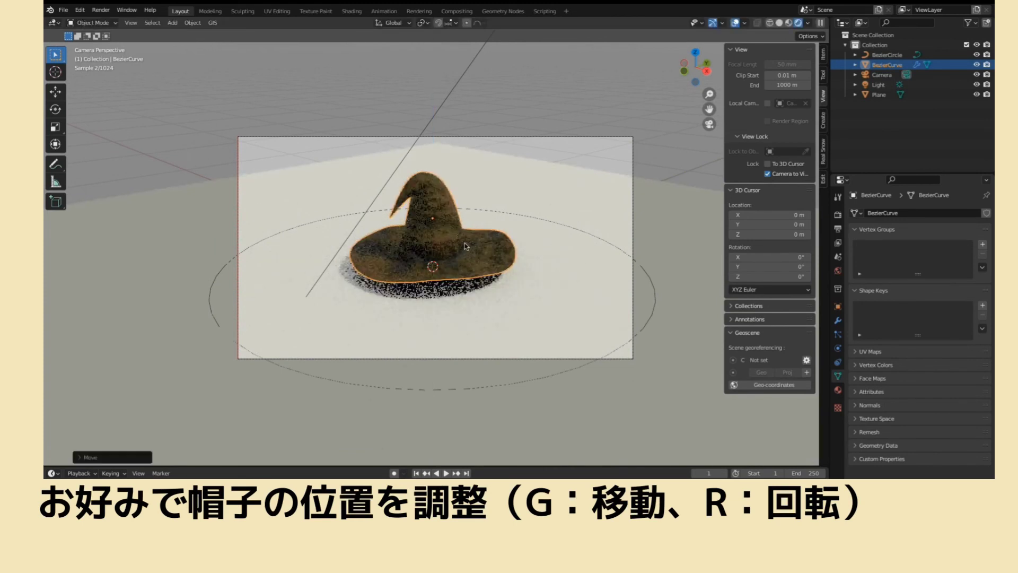
key("r")
key("z")
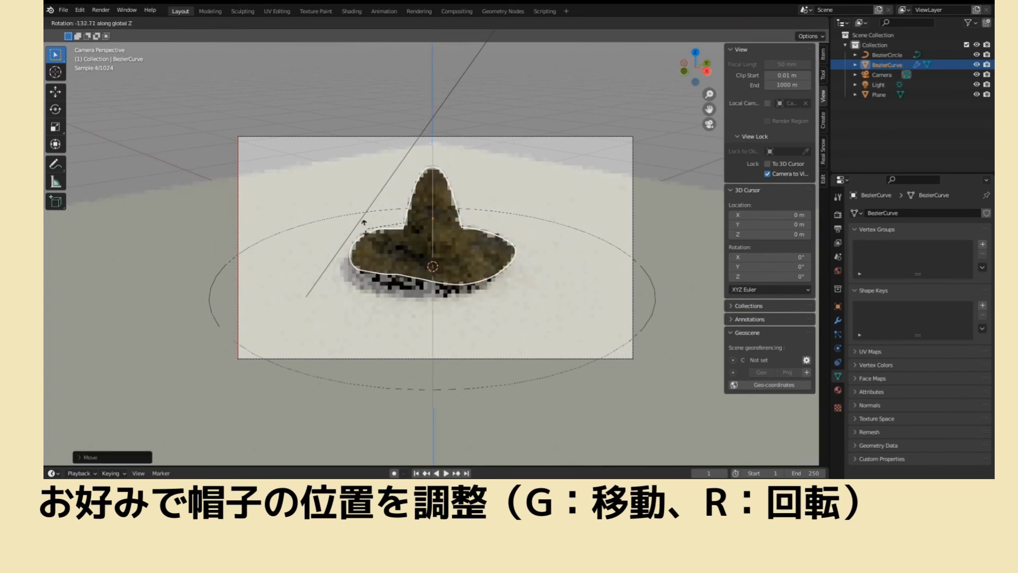
left_click(291, 199)
key("r")
key("z")
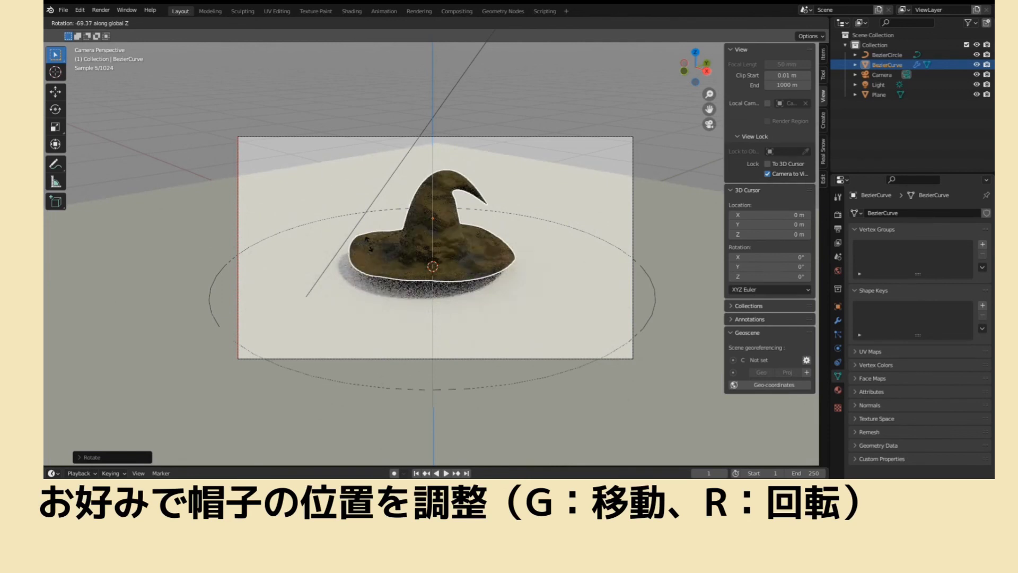
left_click(350, 232)
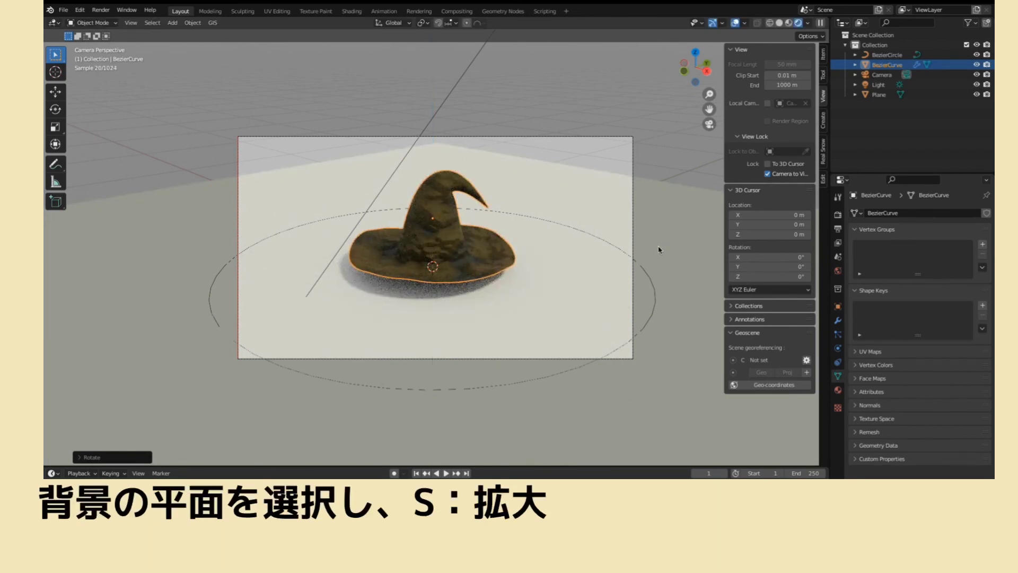
left_click(659, 249)
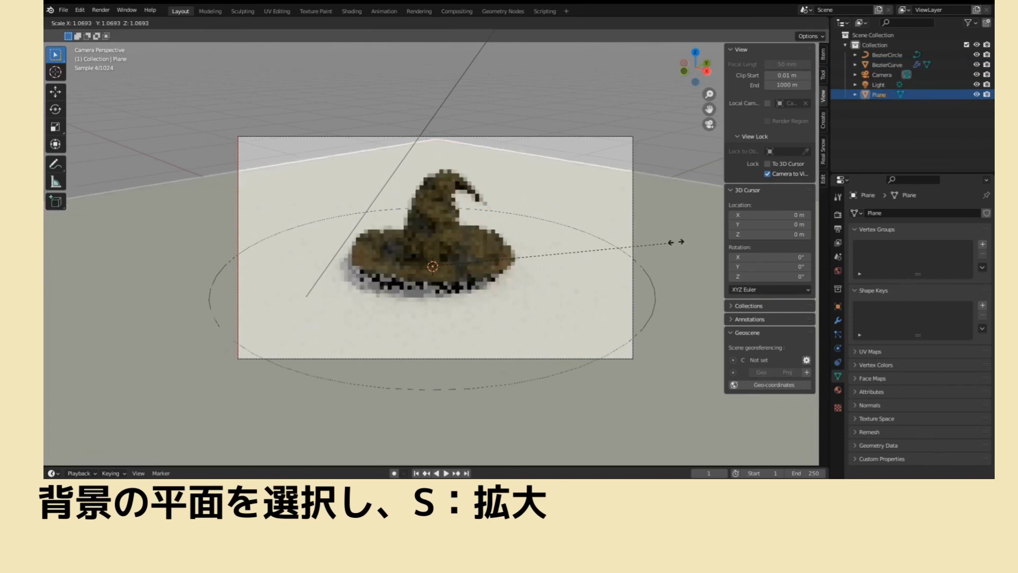
left_click(88, 237)
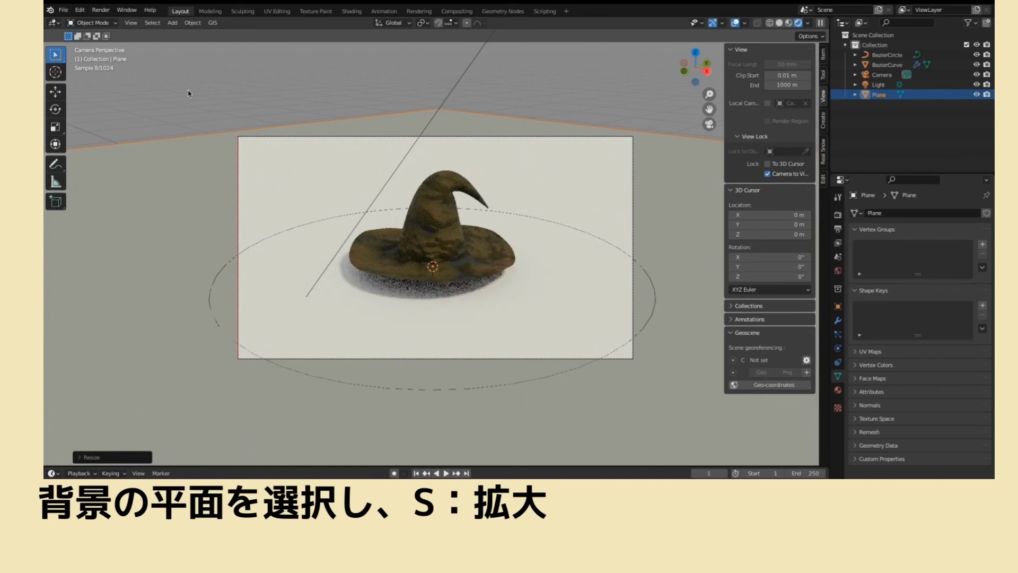
- Turn off Camera to View and give the plane a new material, Material.002, with an orange Base Color
left_click(768, 175)
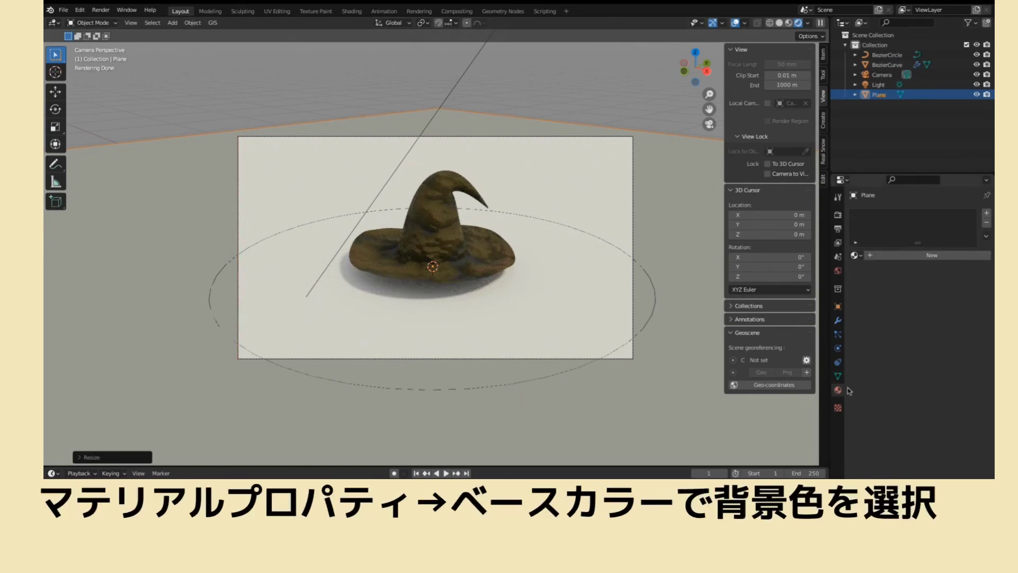
left_click(901, 255)
left_click(946, 343)
left_click(932, 242)
left_click_drag(932, 242, 916, 258)
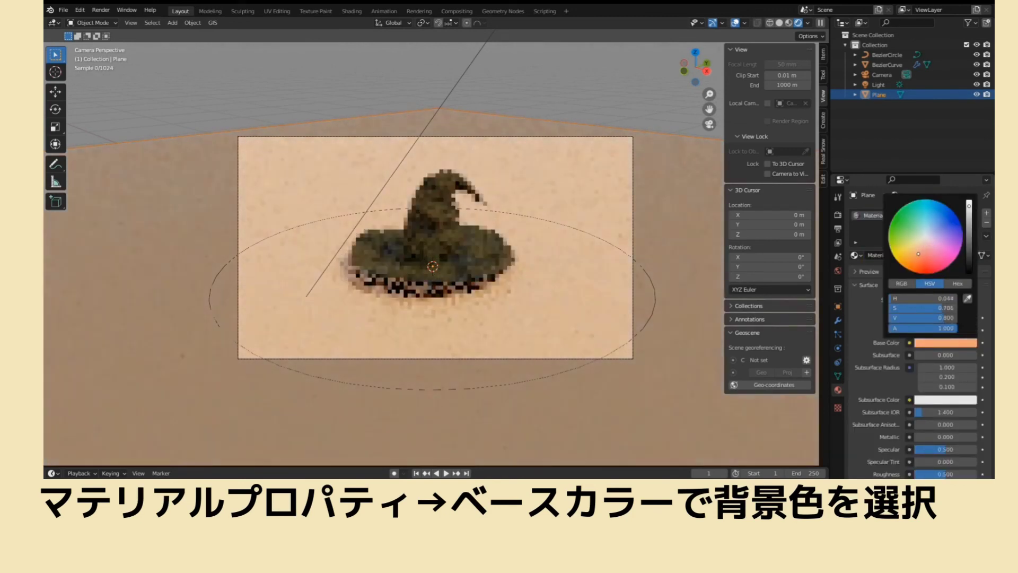
left_click_drag(917, 258, 914, 256)
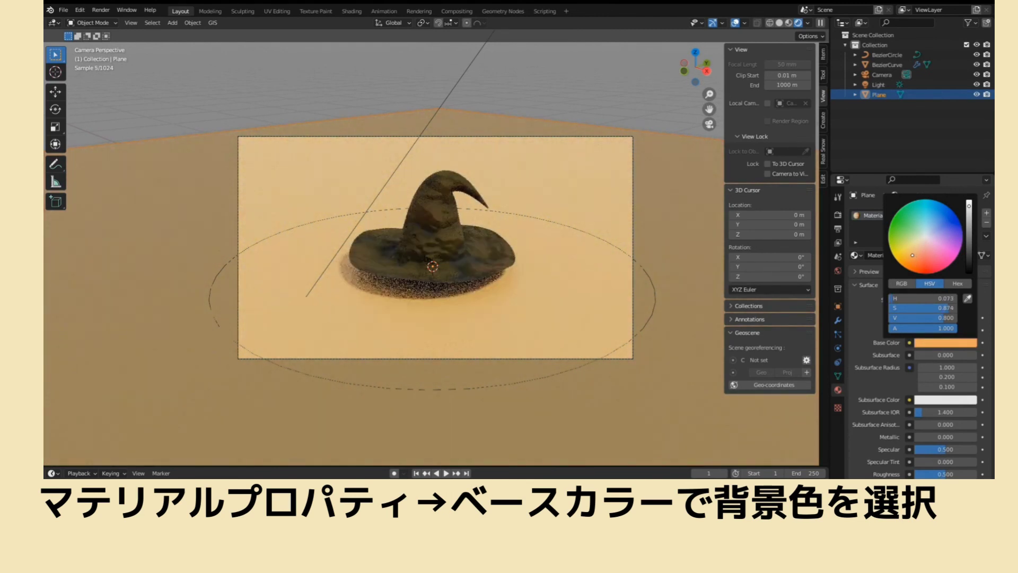
left_click(296, 82)
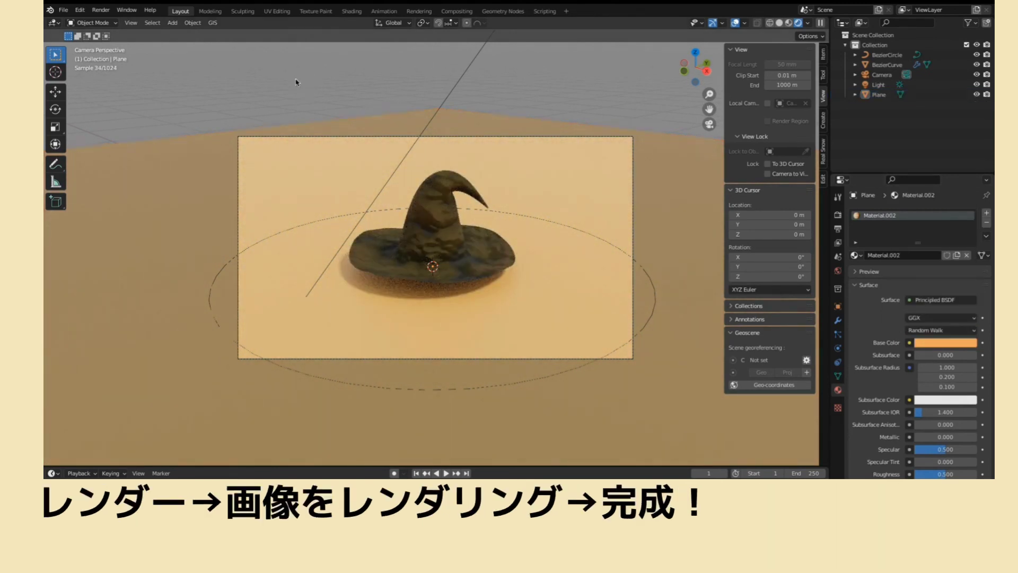
- Render the final image of the brown witch hat on the orange ground
left_click(102, 11)
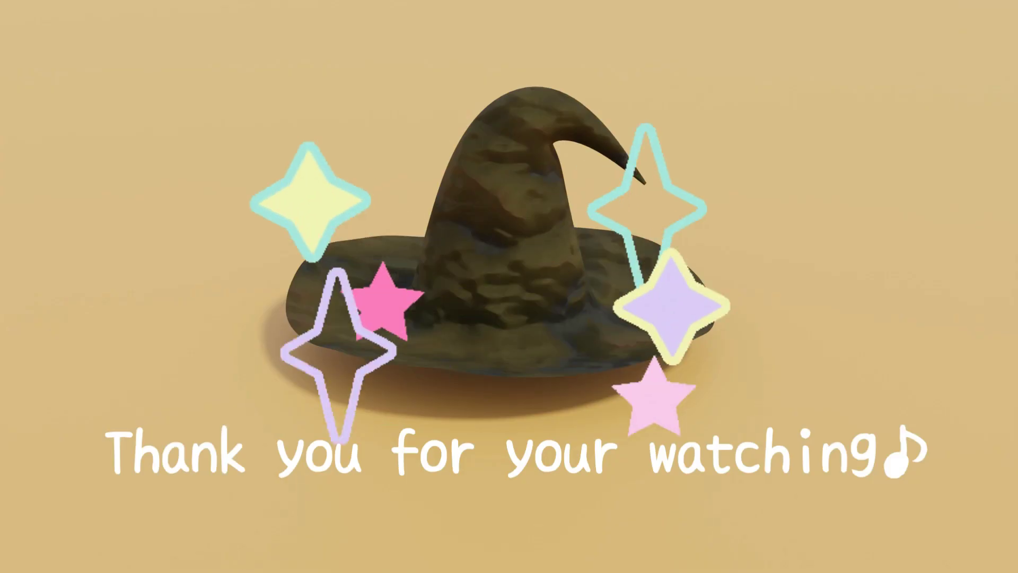